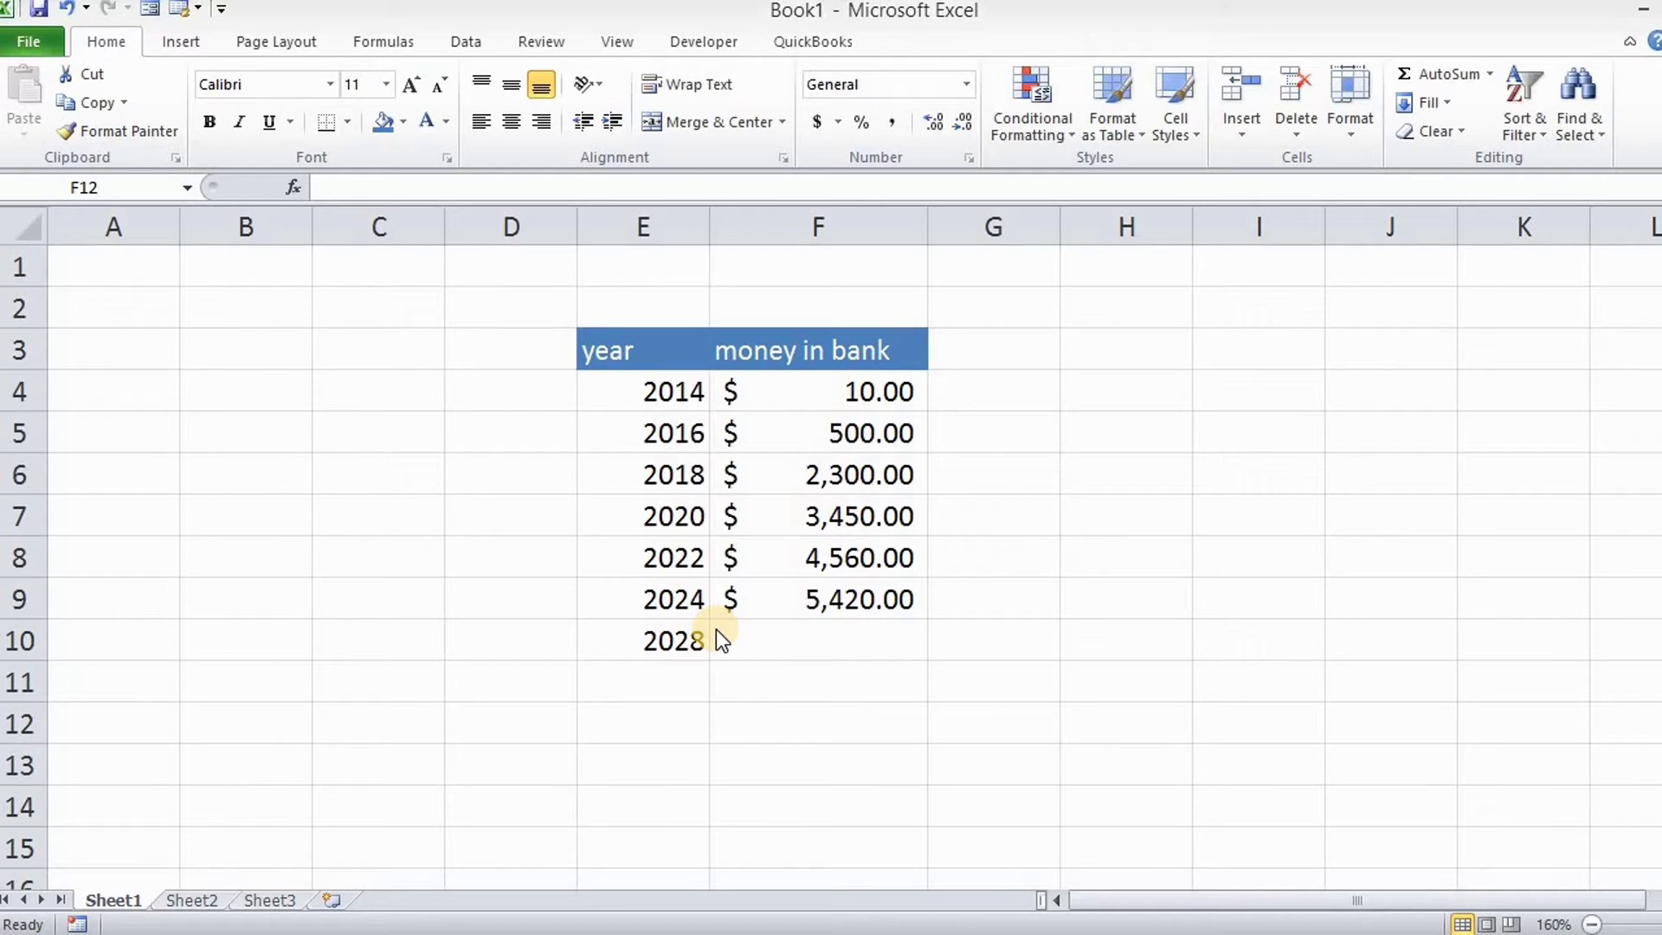
# Step: Enter a FORECAST formula in F10 using E10 as x, F4:F9 as known y's and E4:E9 as known x's
pyautogui.click(761, 634)
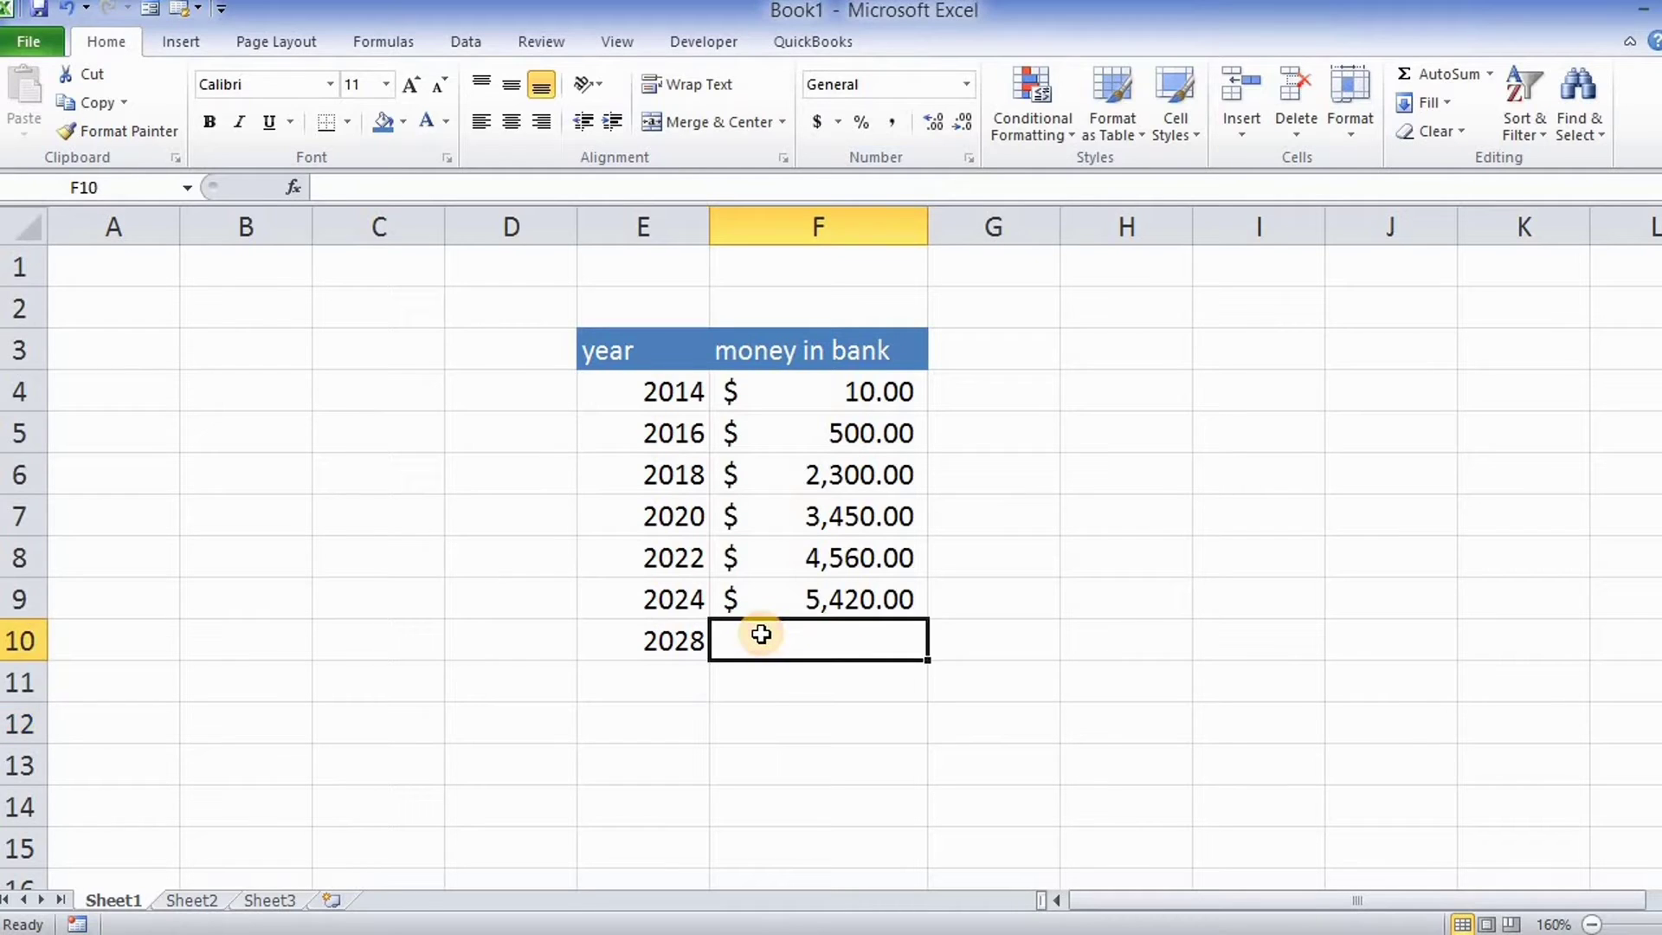
pyautogui.write('=')
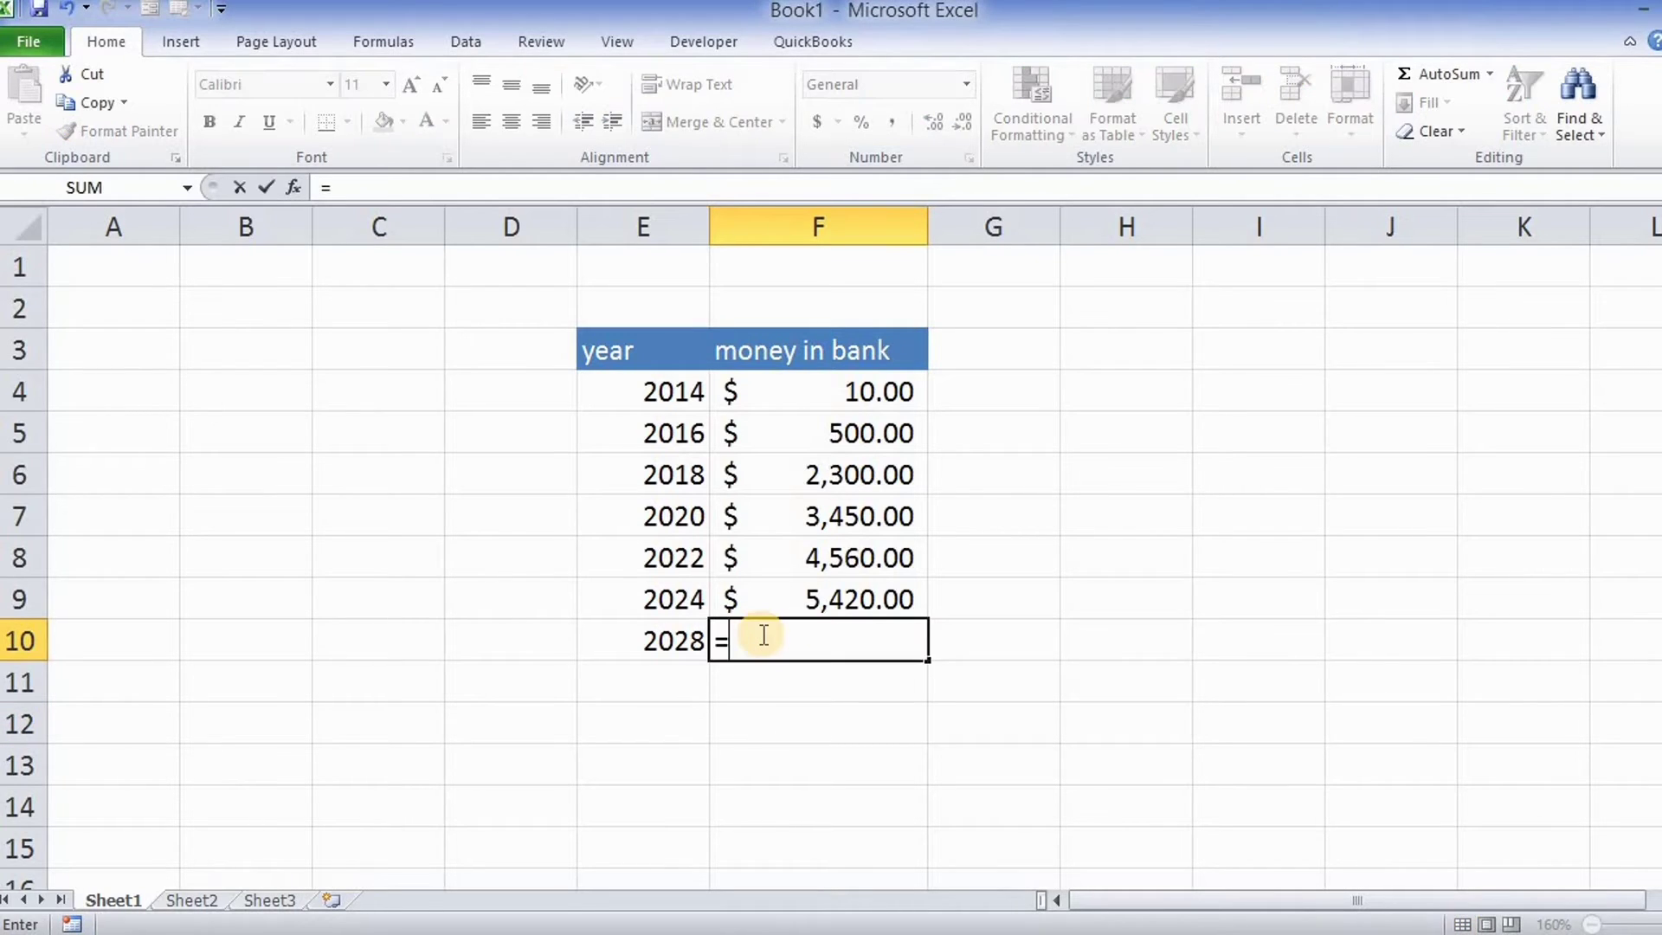
pyautogui.write('fo')
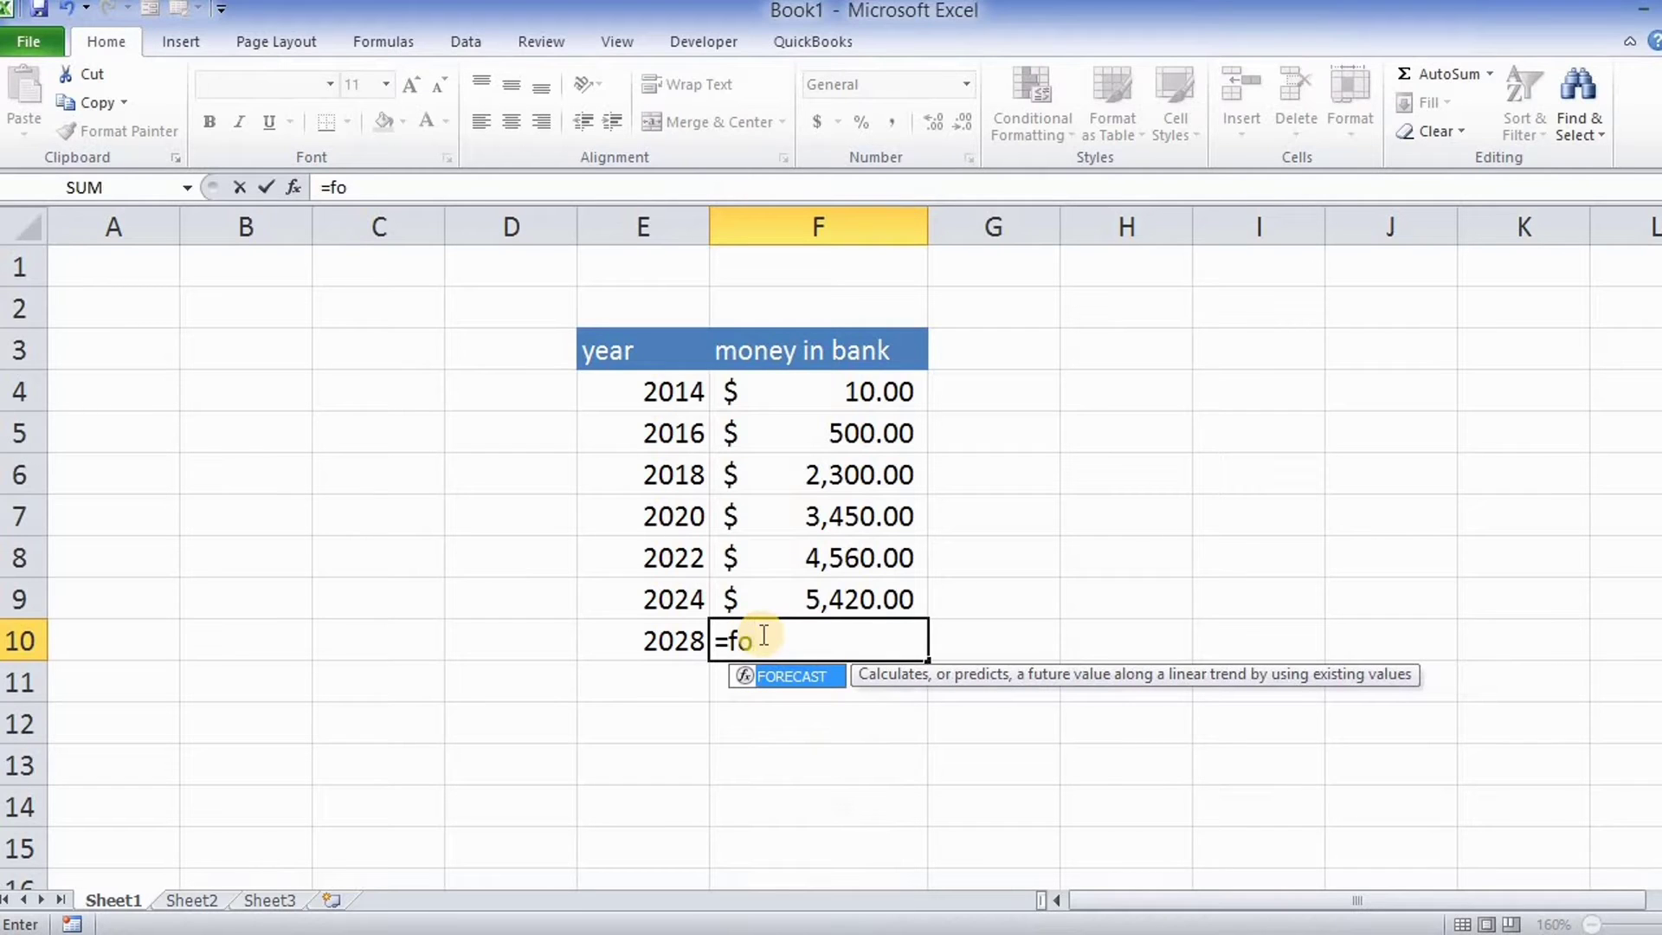
pyautogui.doubleClick(798, 673)
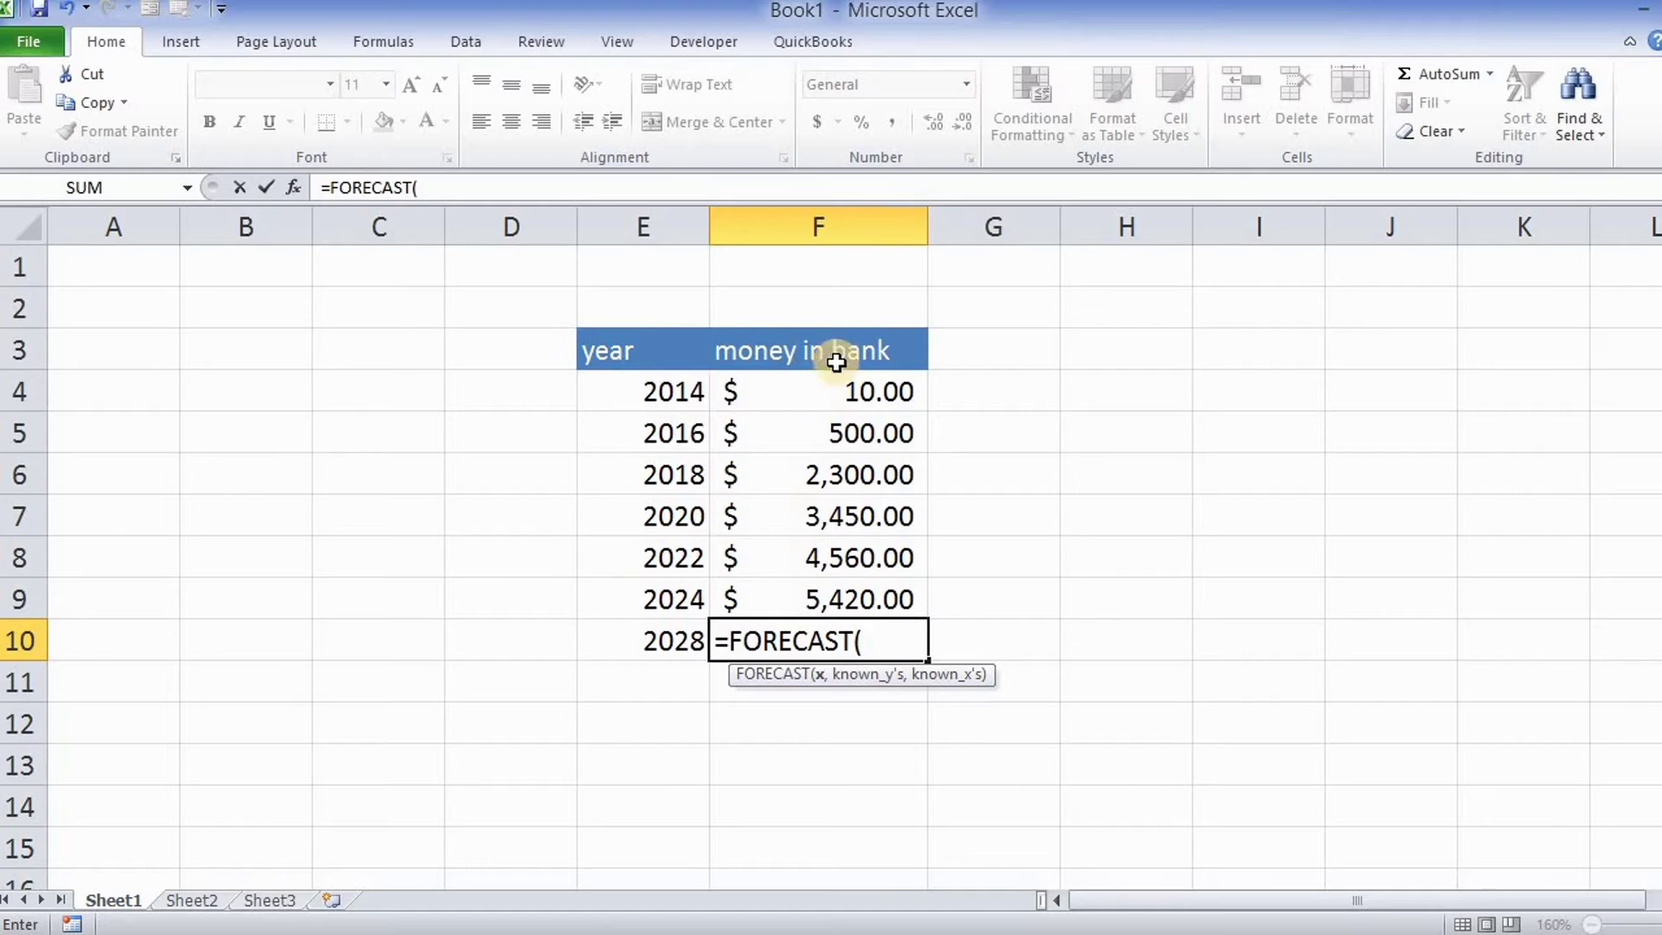
pyautogui.click(692, 646)
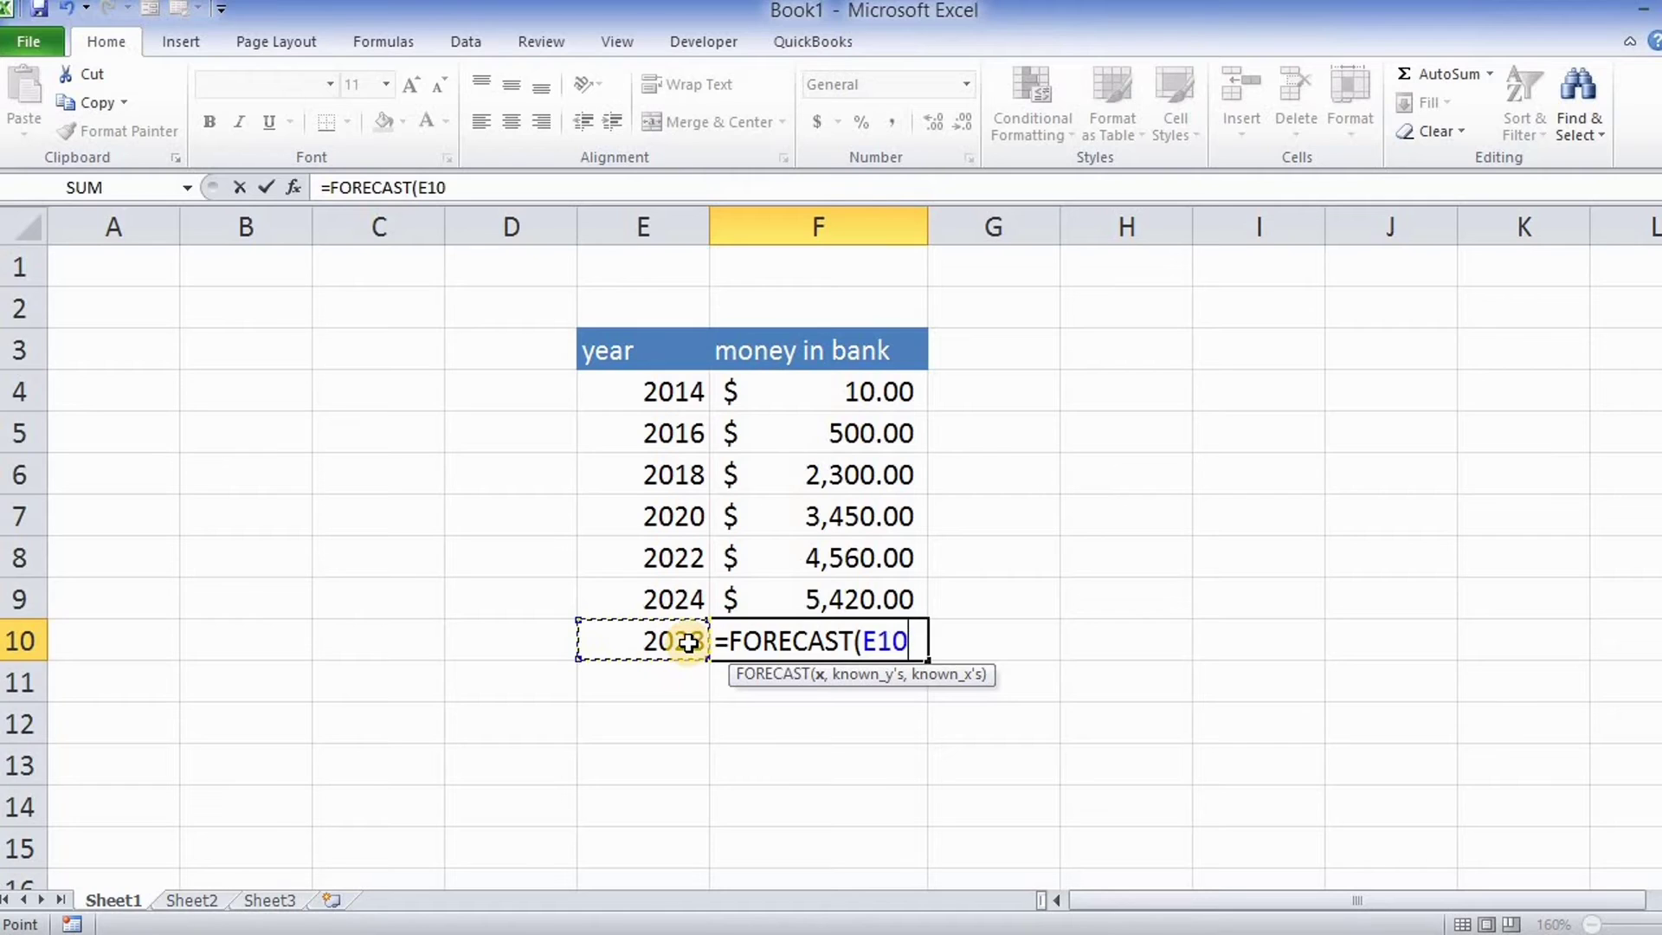
pyautogui.write(',')
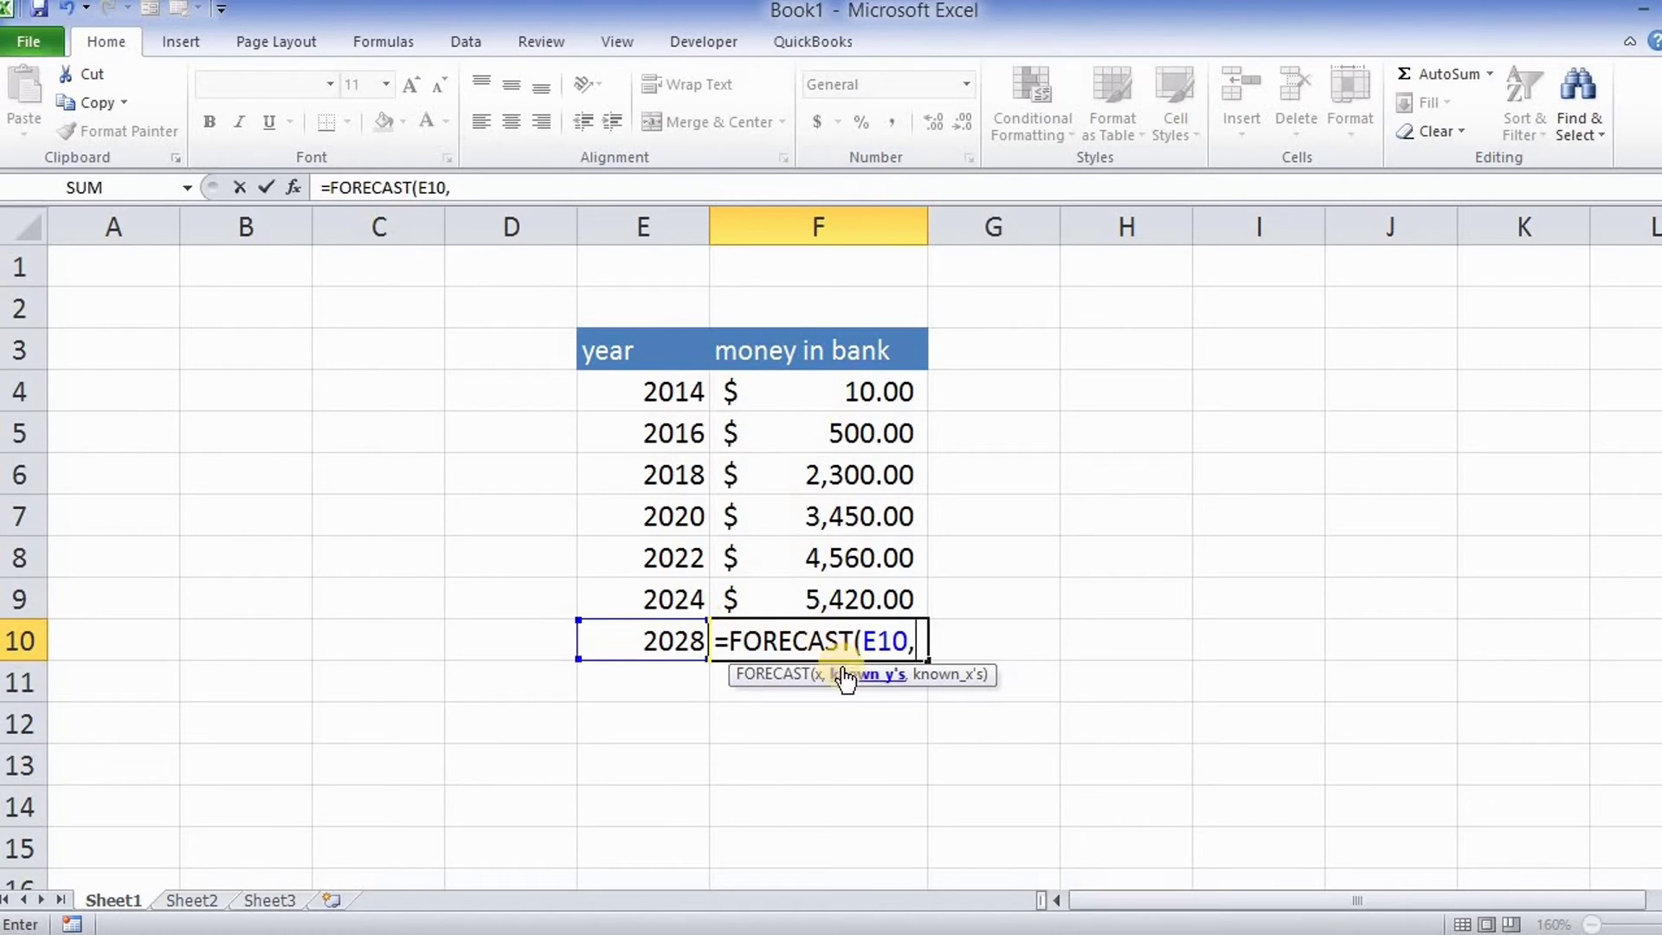
pyautogui.click(895, 386)
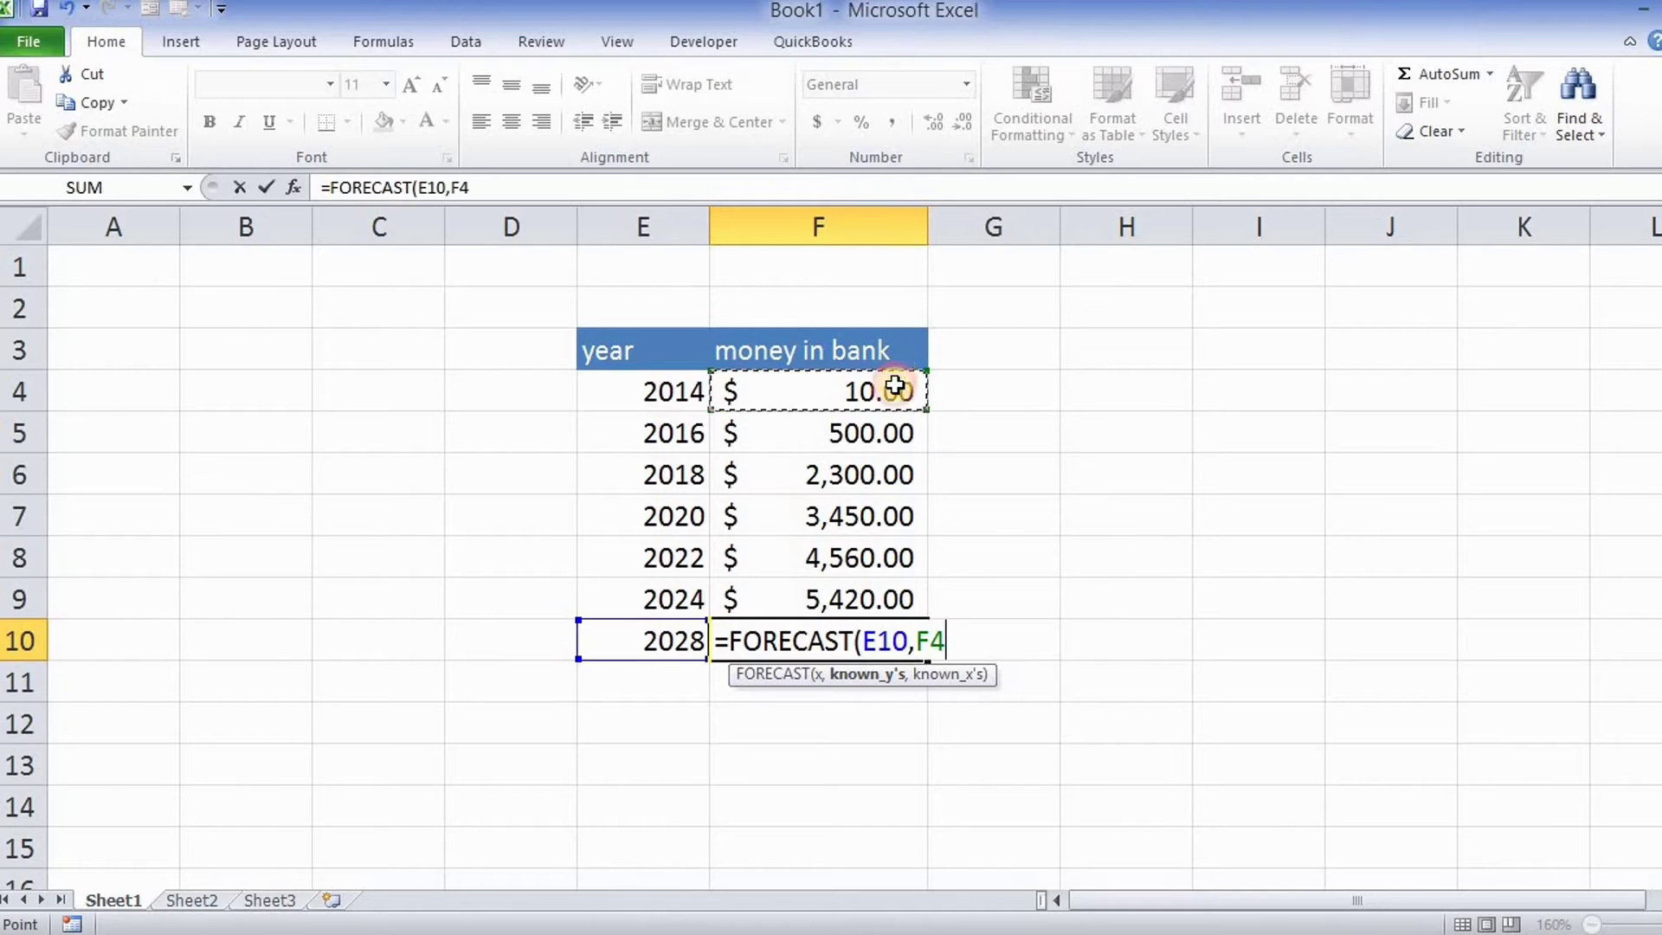
pyautogui.moveTo(895, 386); pyautogui.dragTo(872, 597)
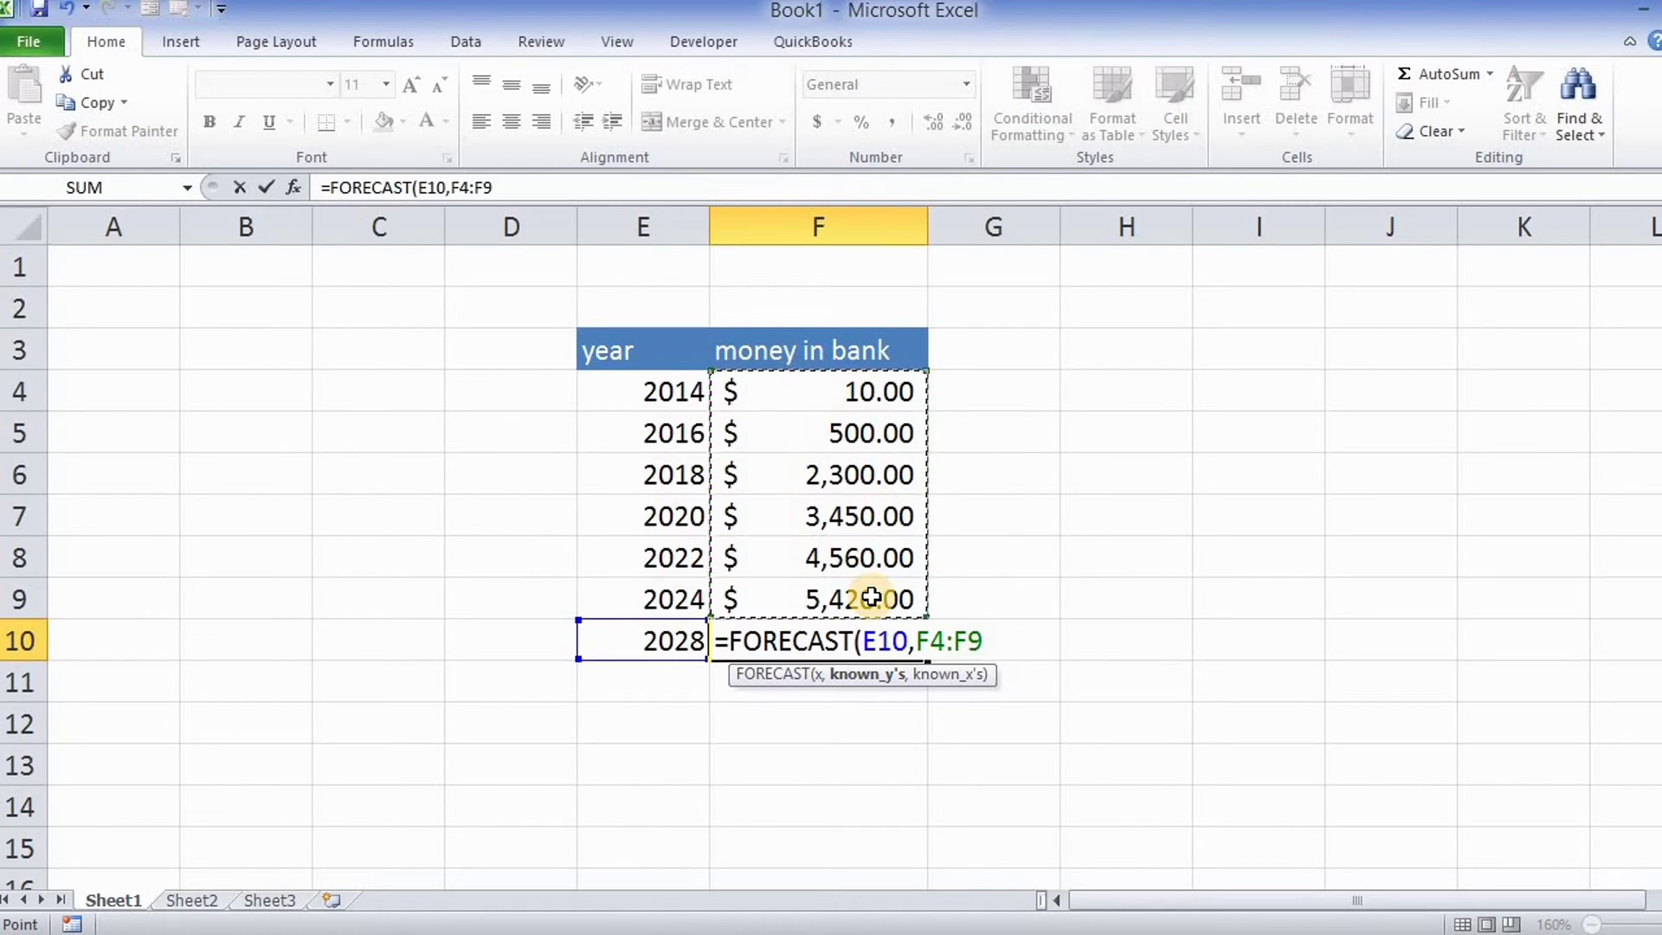
pyautogui.write(',')
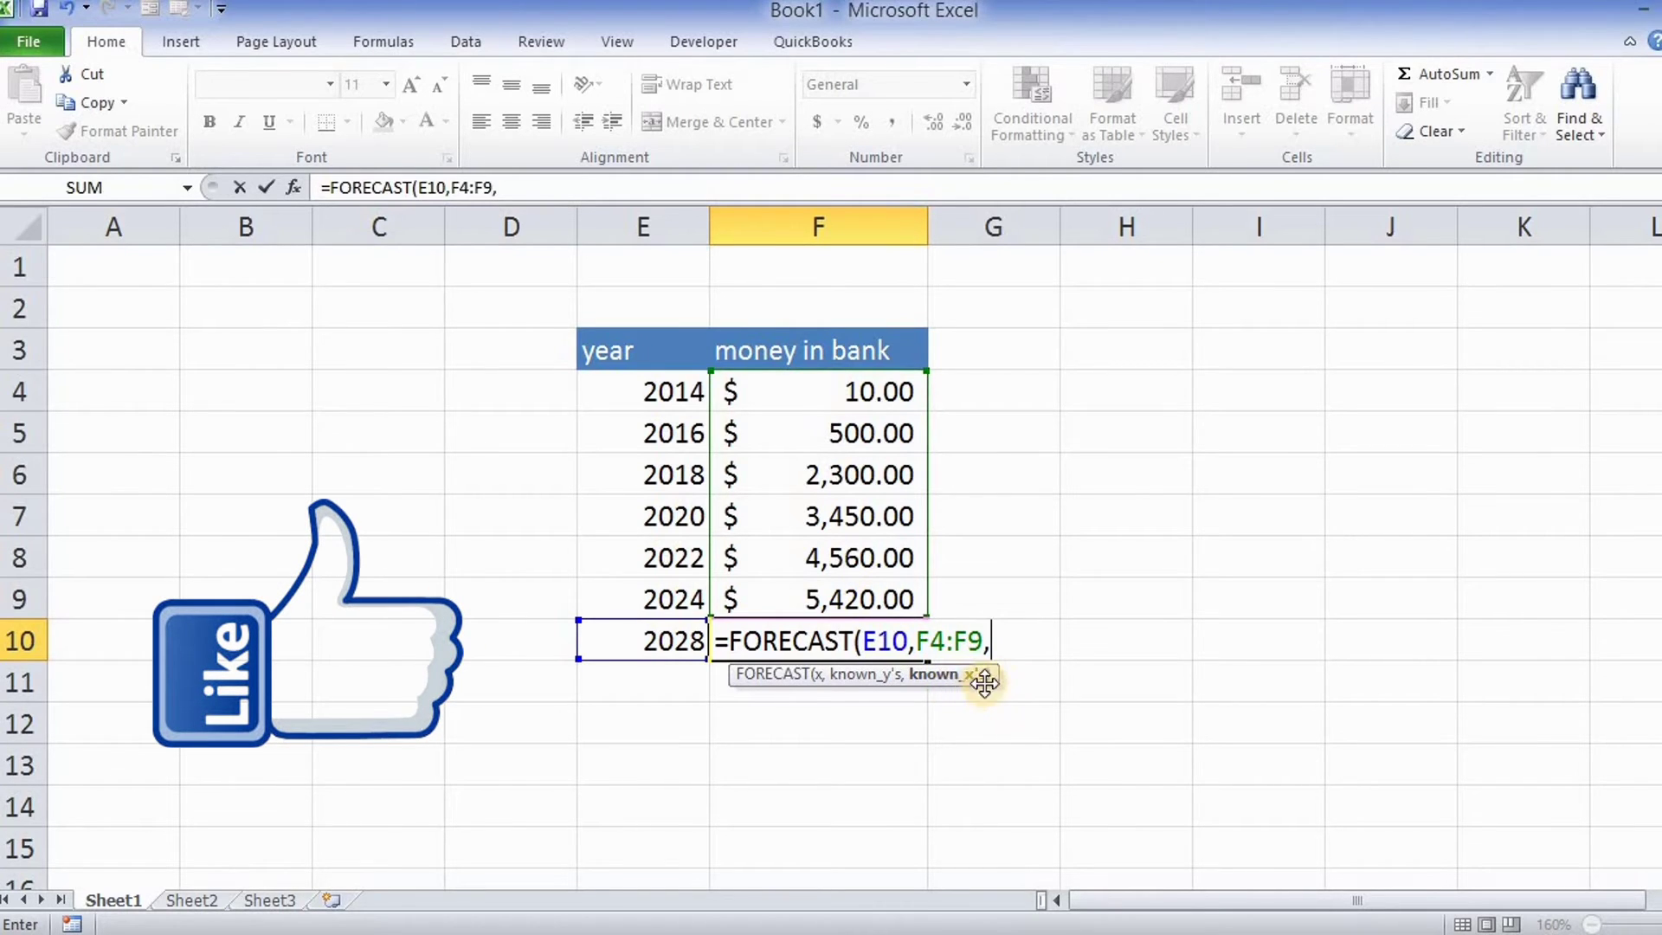
pyautogui.moveTo(678, 385); pyautogui.dragTo(661, 592)
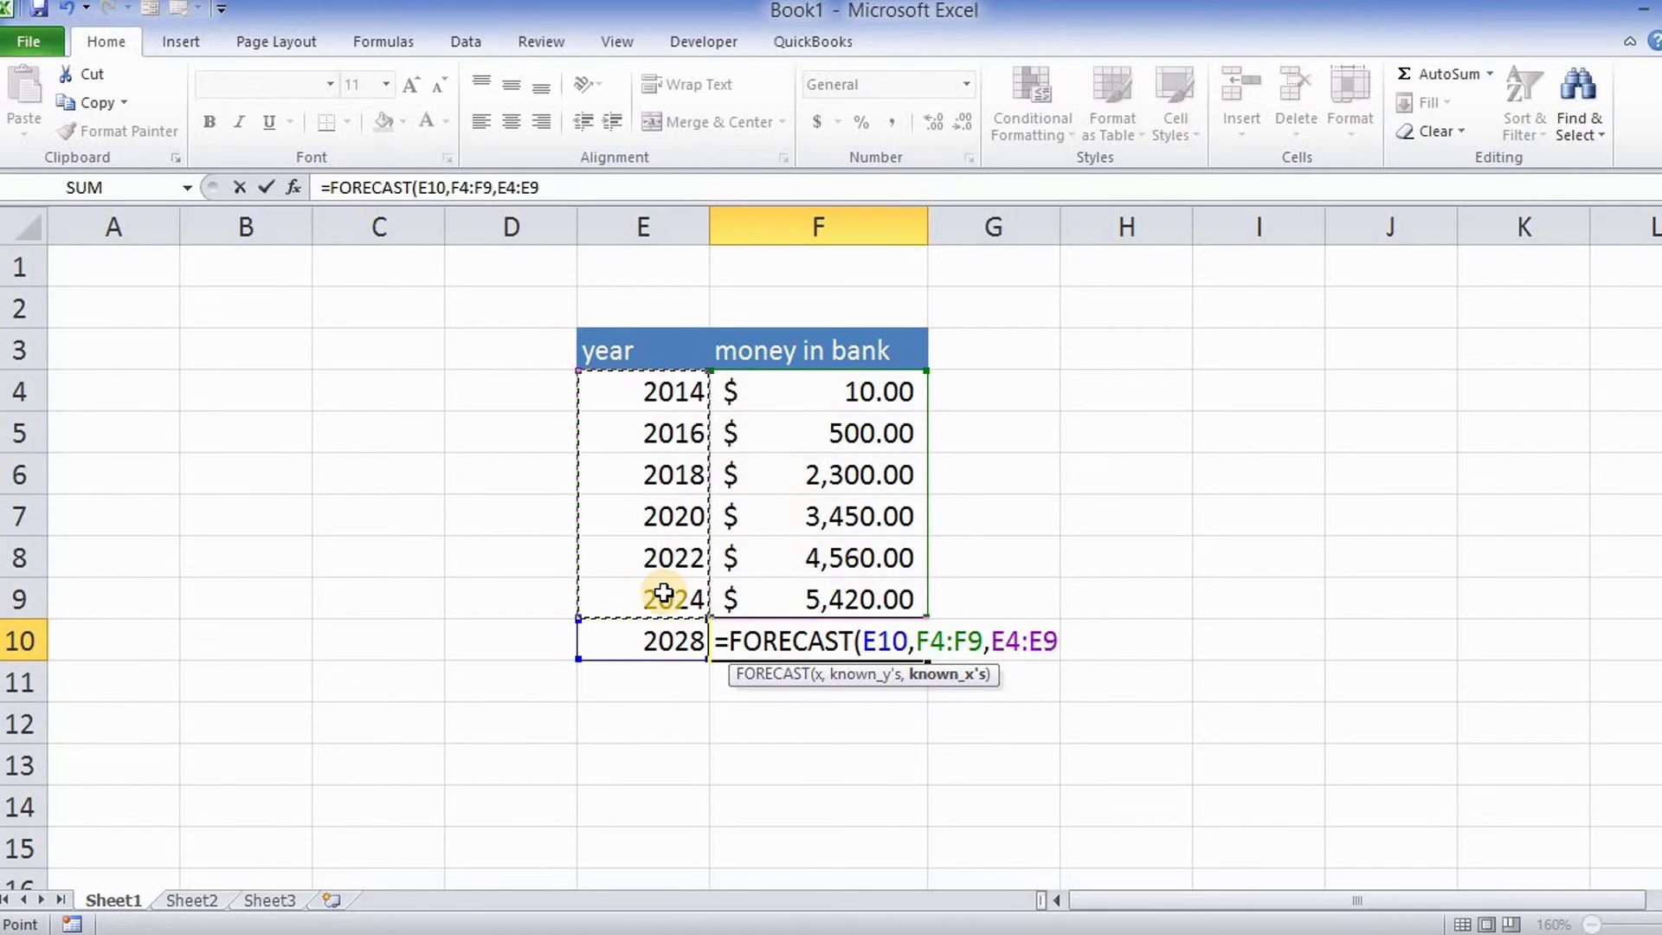
pyautogui.write(')')
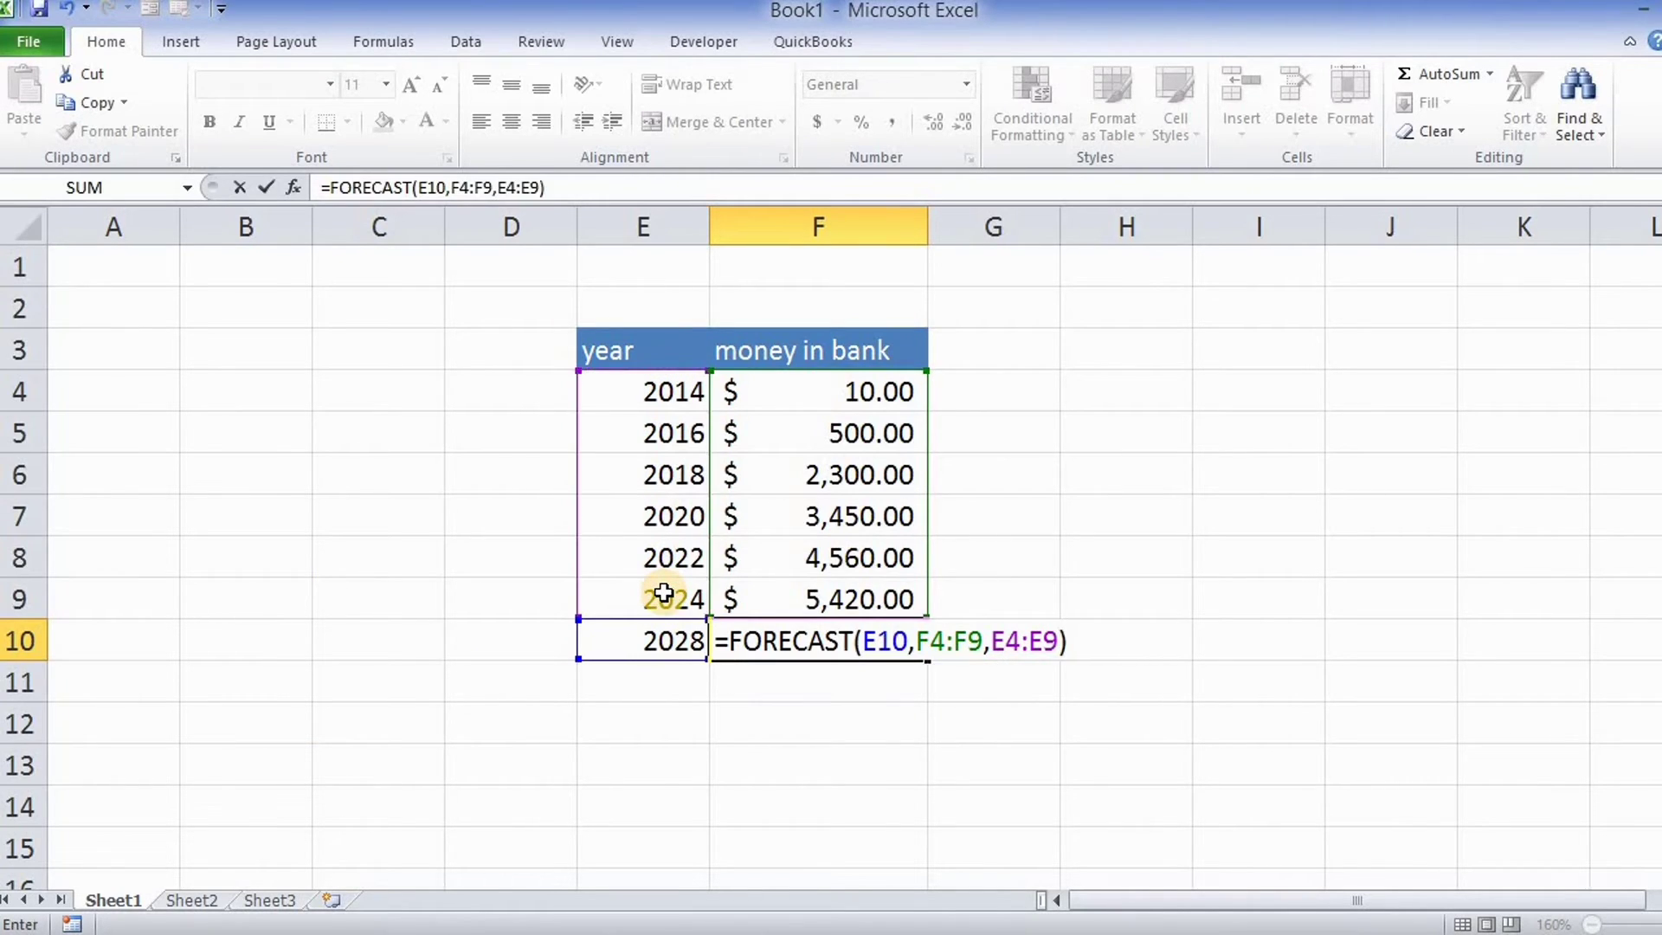
pyautogui.press('Return')
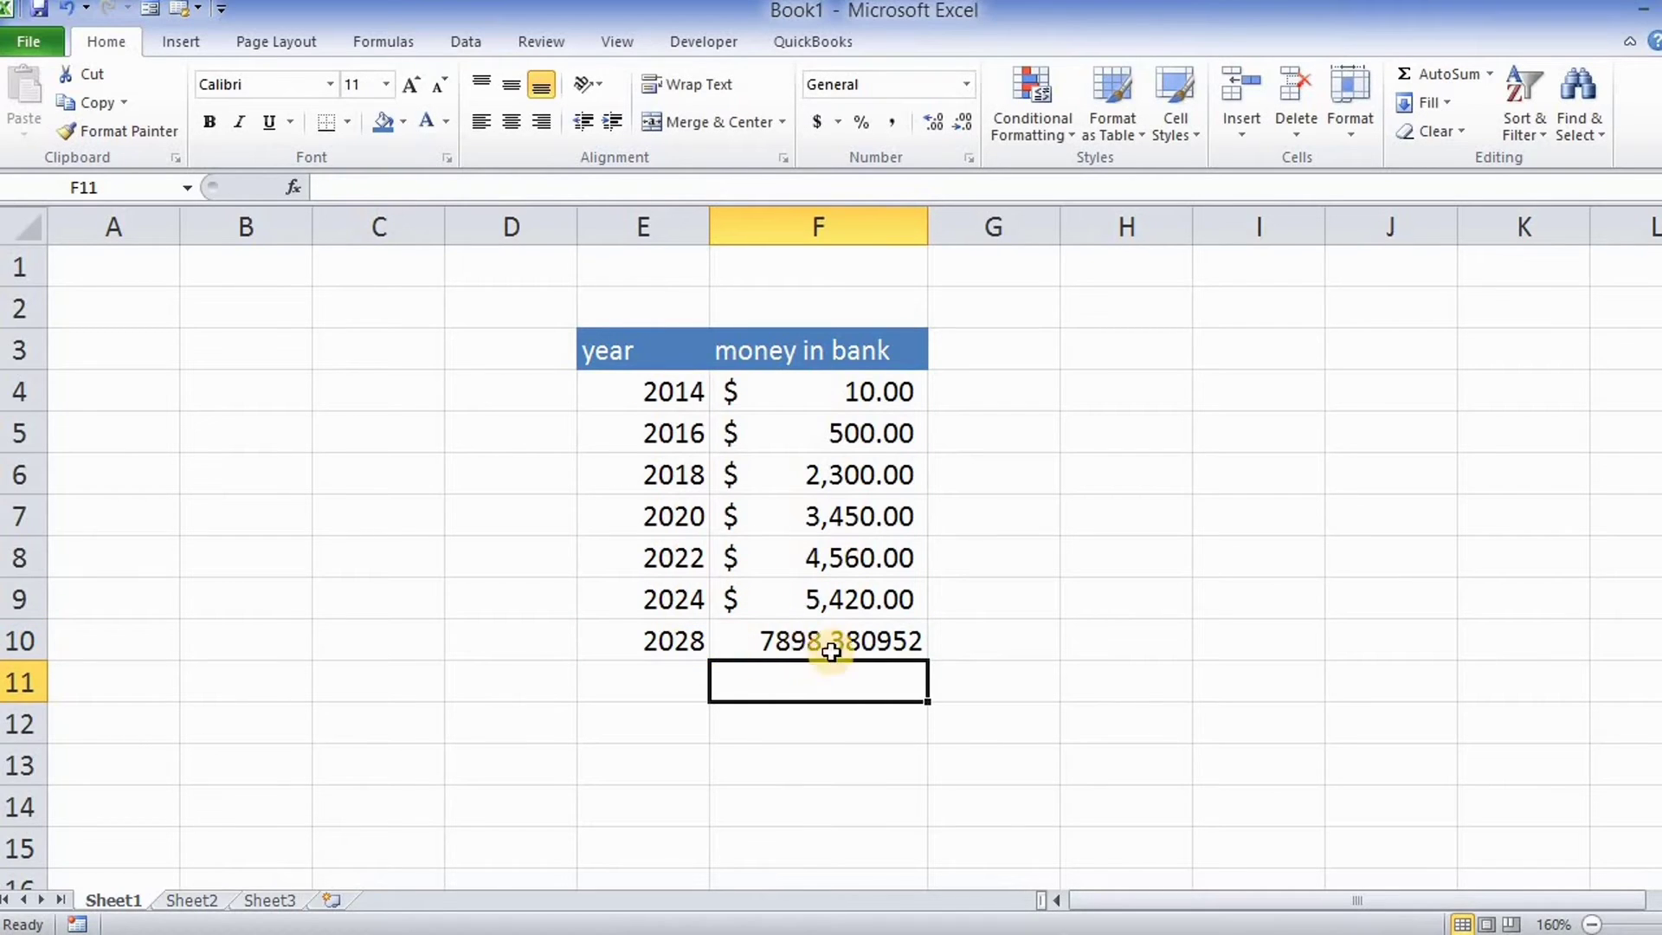
pyautogui.click(796, 642)
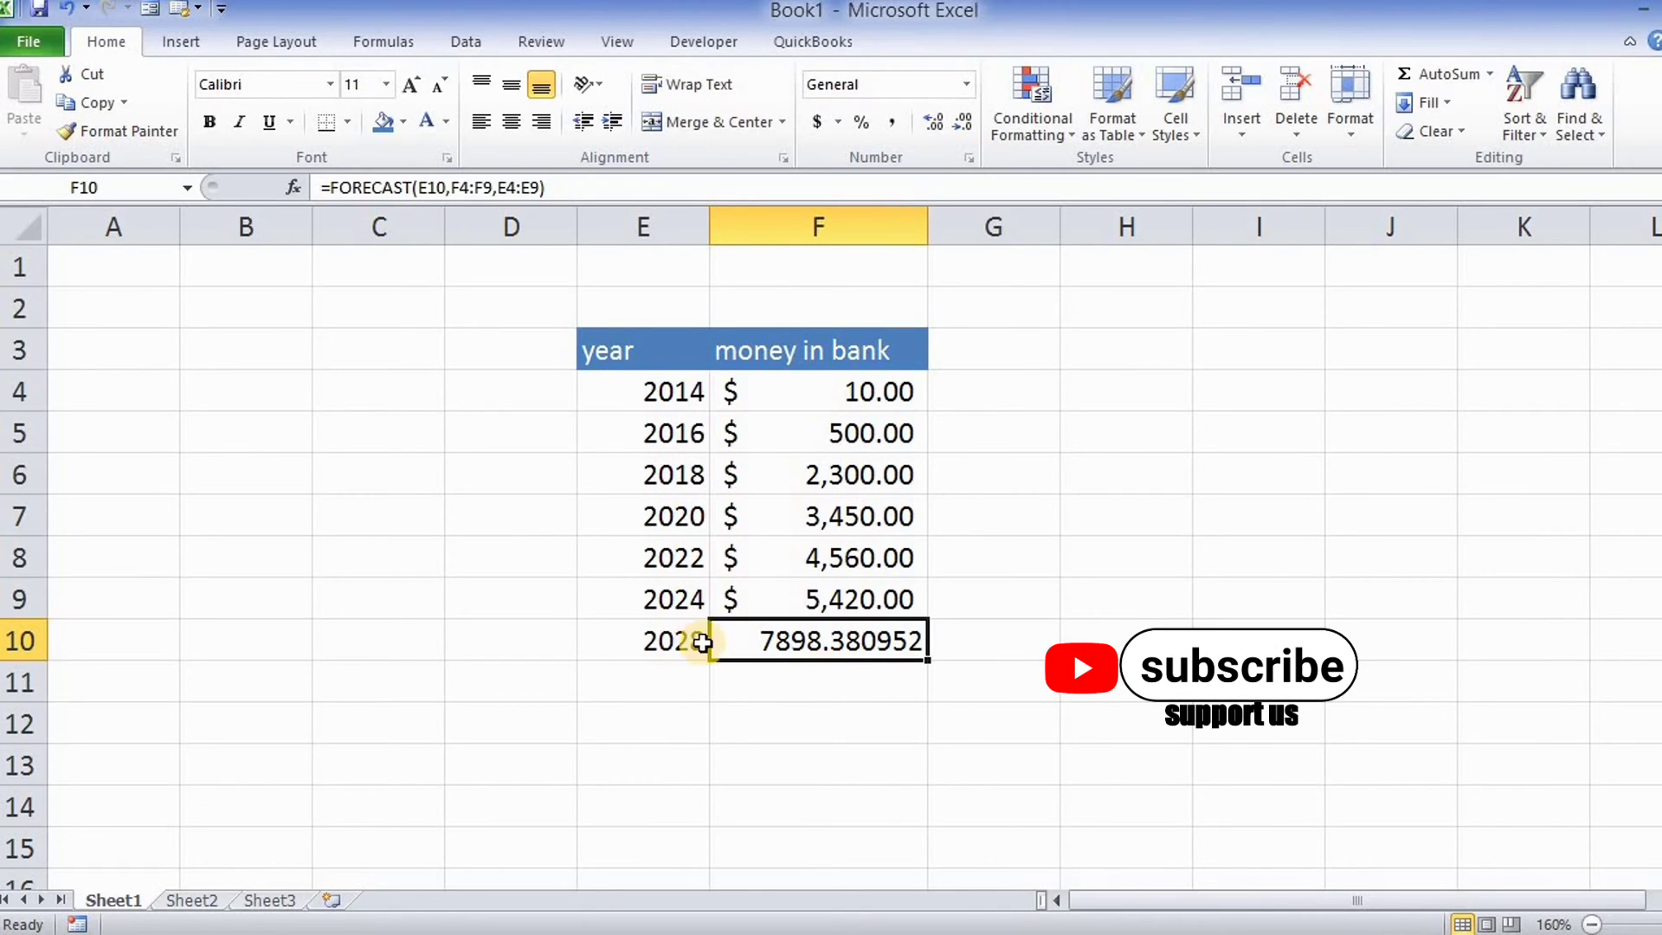
# Step: Change the forecast year in E10 to 2030 and check the predicted amount in F10
pyautogui.click(702, 643)
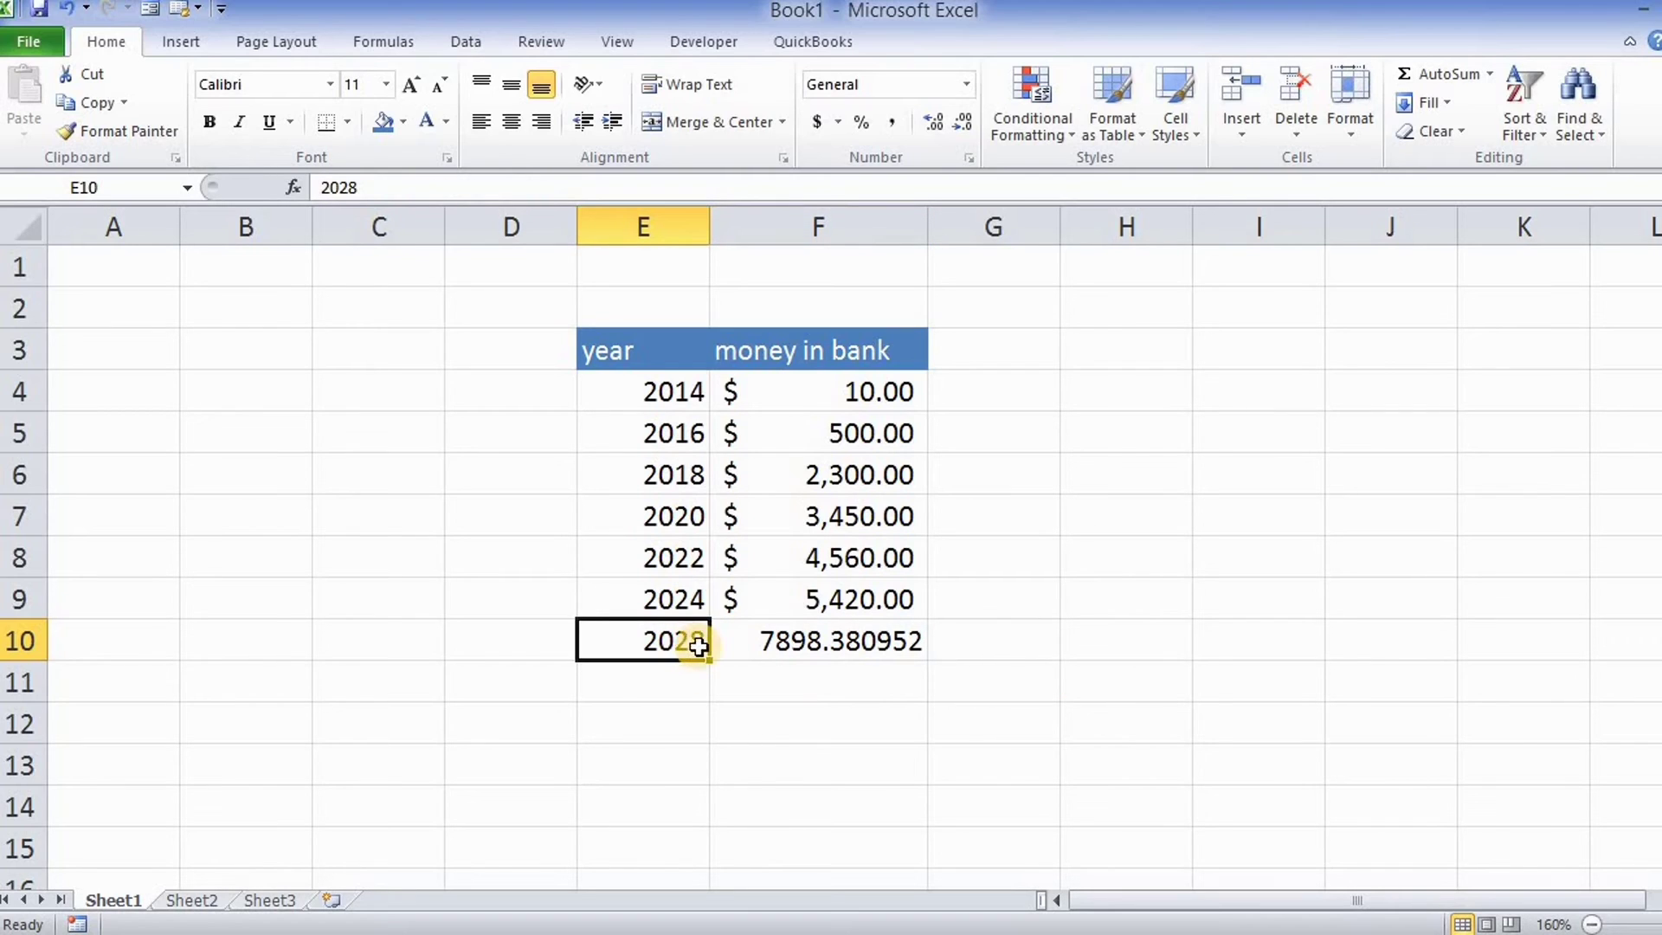
pyautogui.press('BackSpace')
pyautogui.write('2')
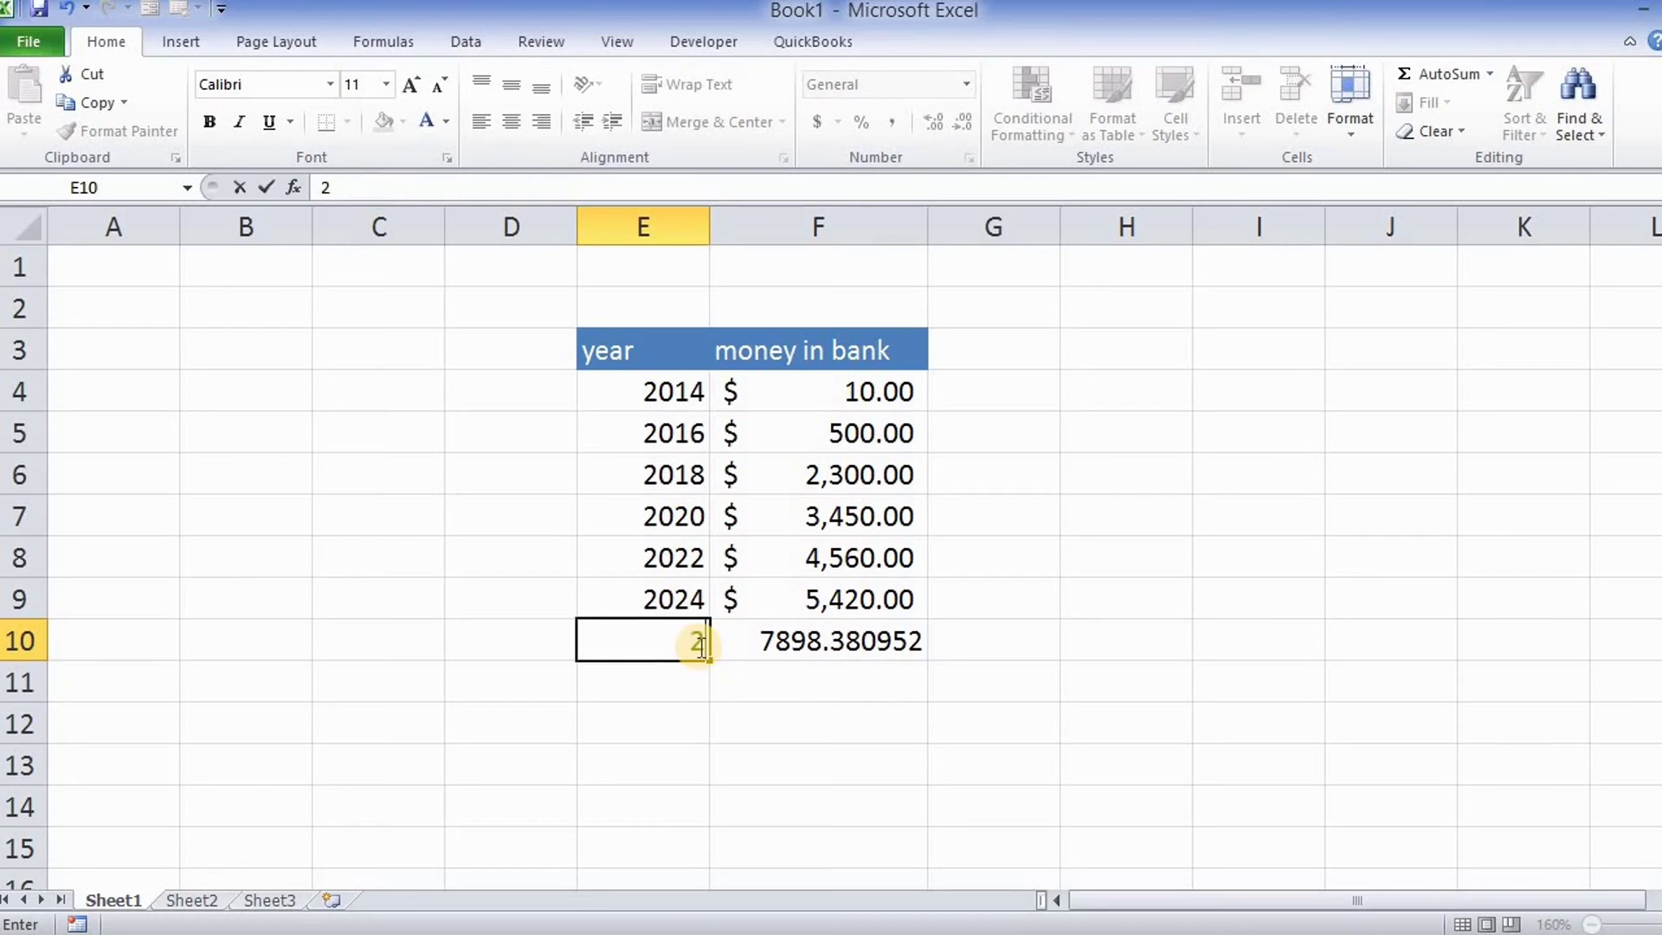
pyautogui.write('030')
pyautogui.click(872, 645)
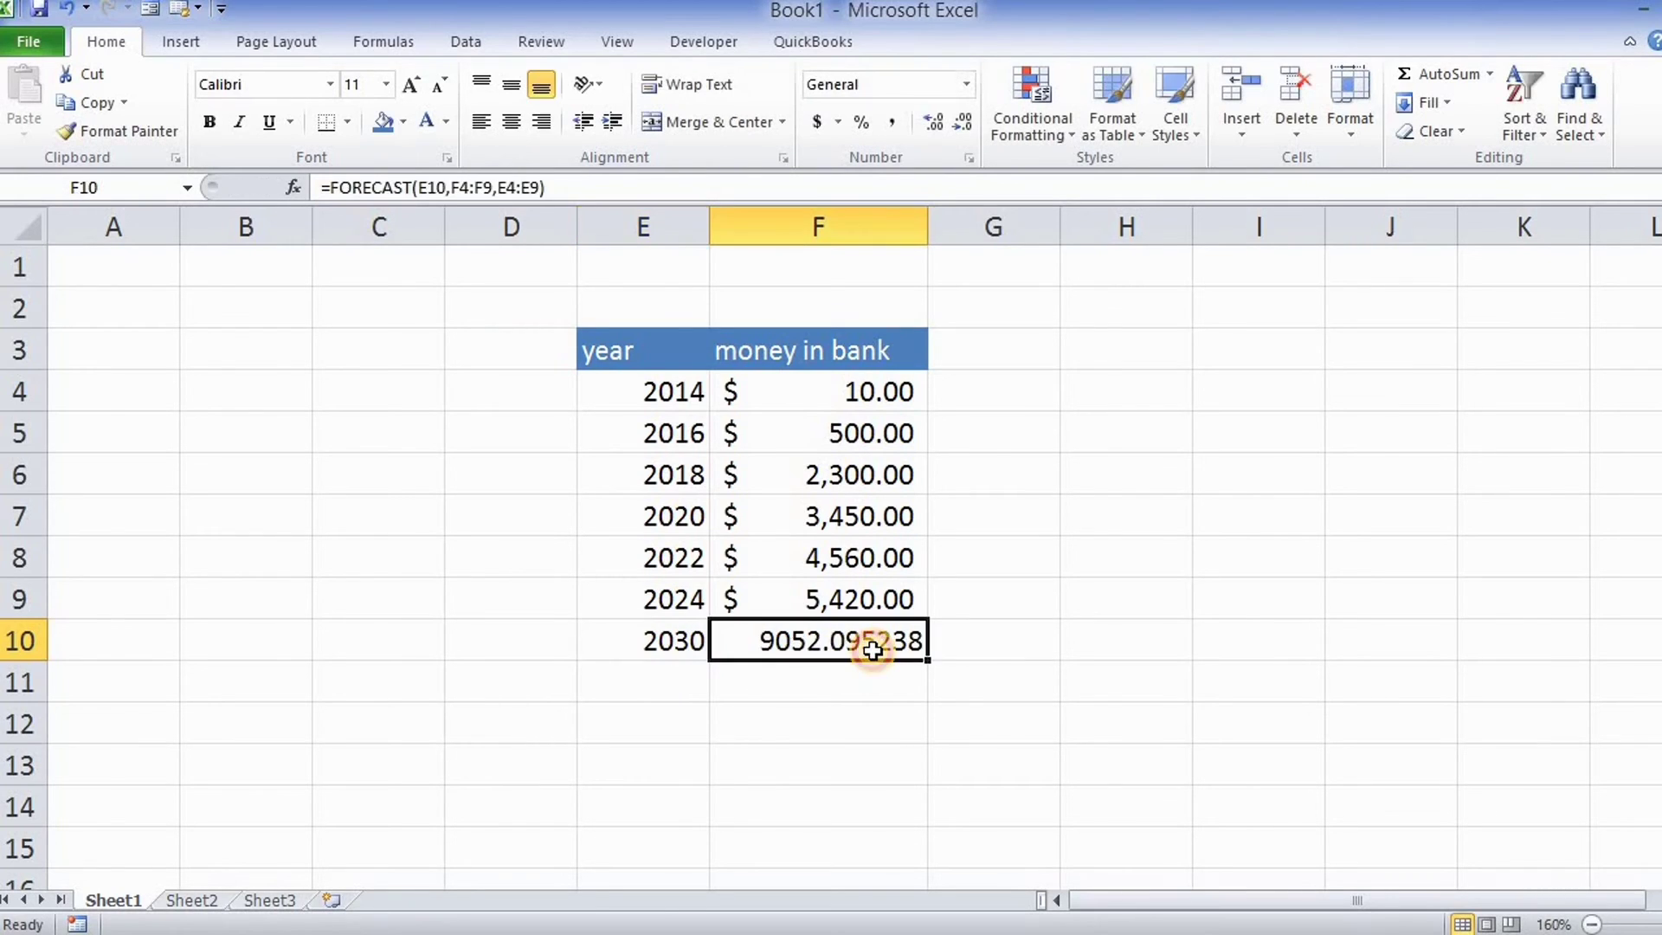
# Step: Set the forecast year in E10 to 2035 and review the FORECAST formula and its result in F10
pyautogui.click(691, 642)
pyautogui.press('BackSpace')
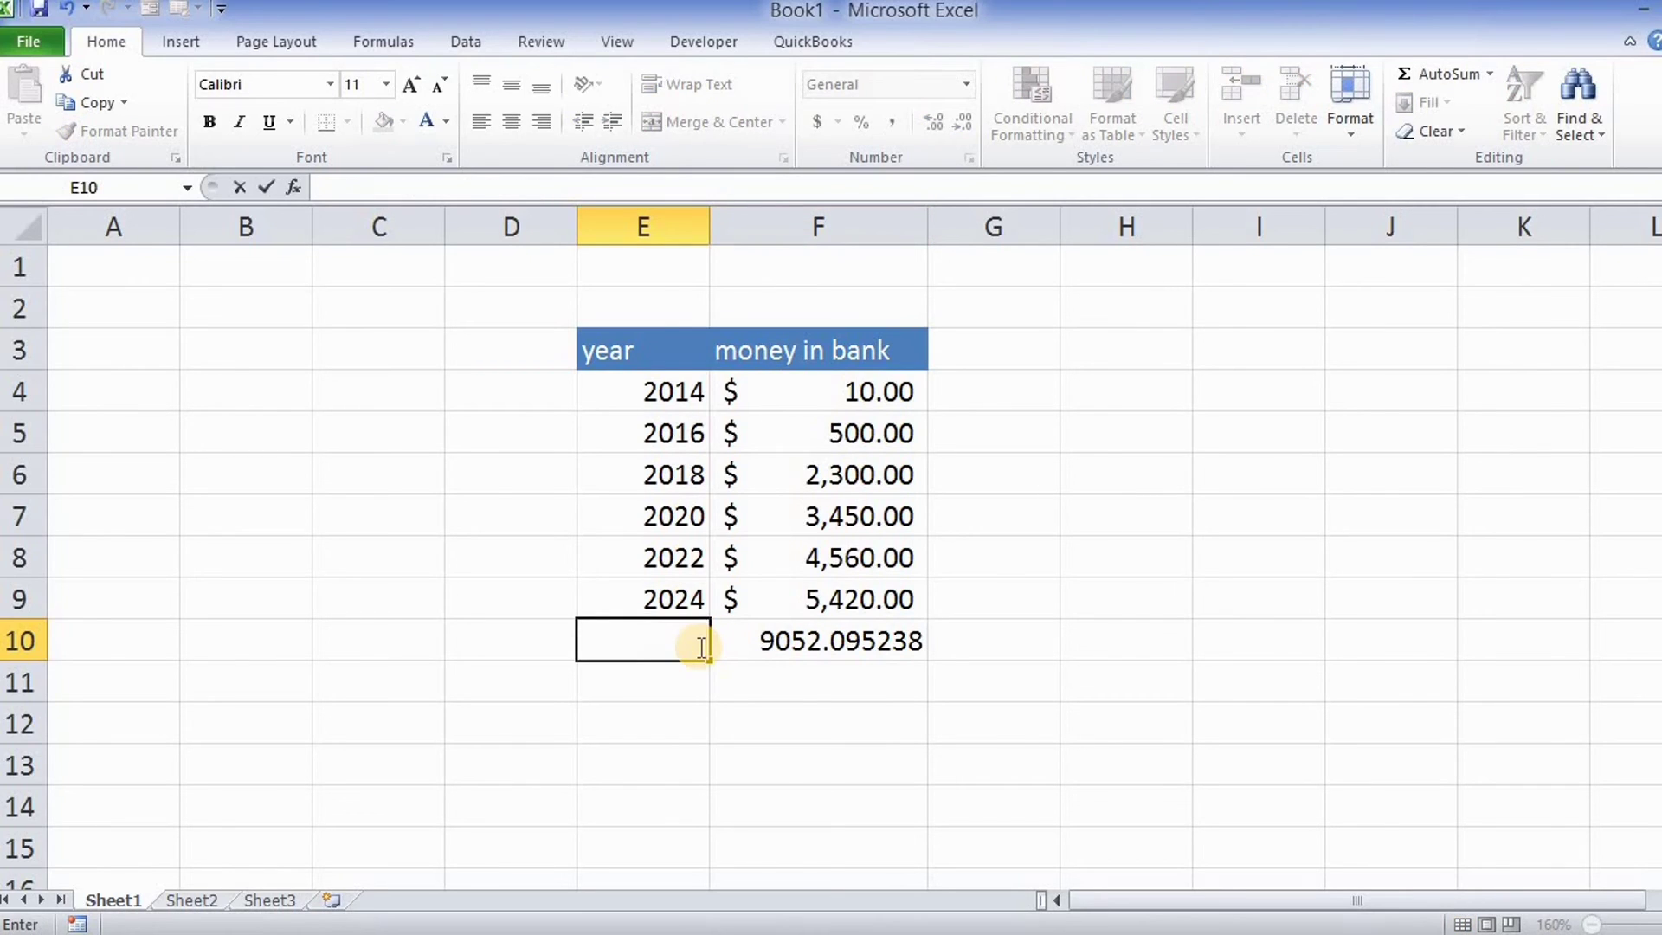
pyautogui.write('2035')
pyautogui.doubleClick(897, 639)
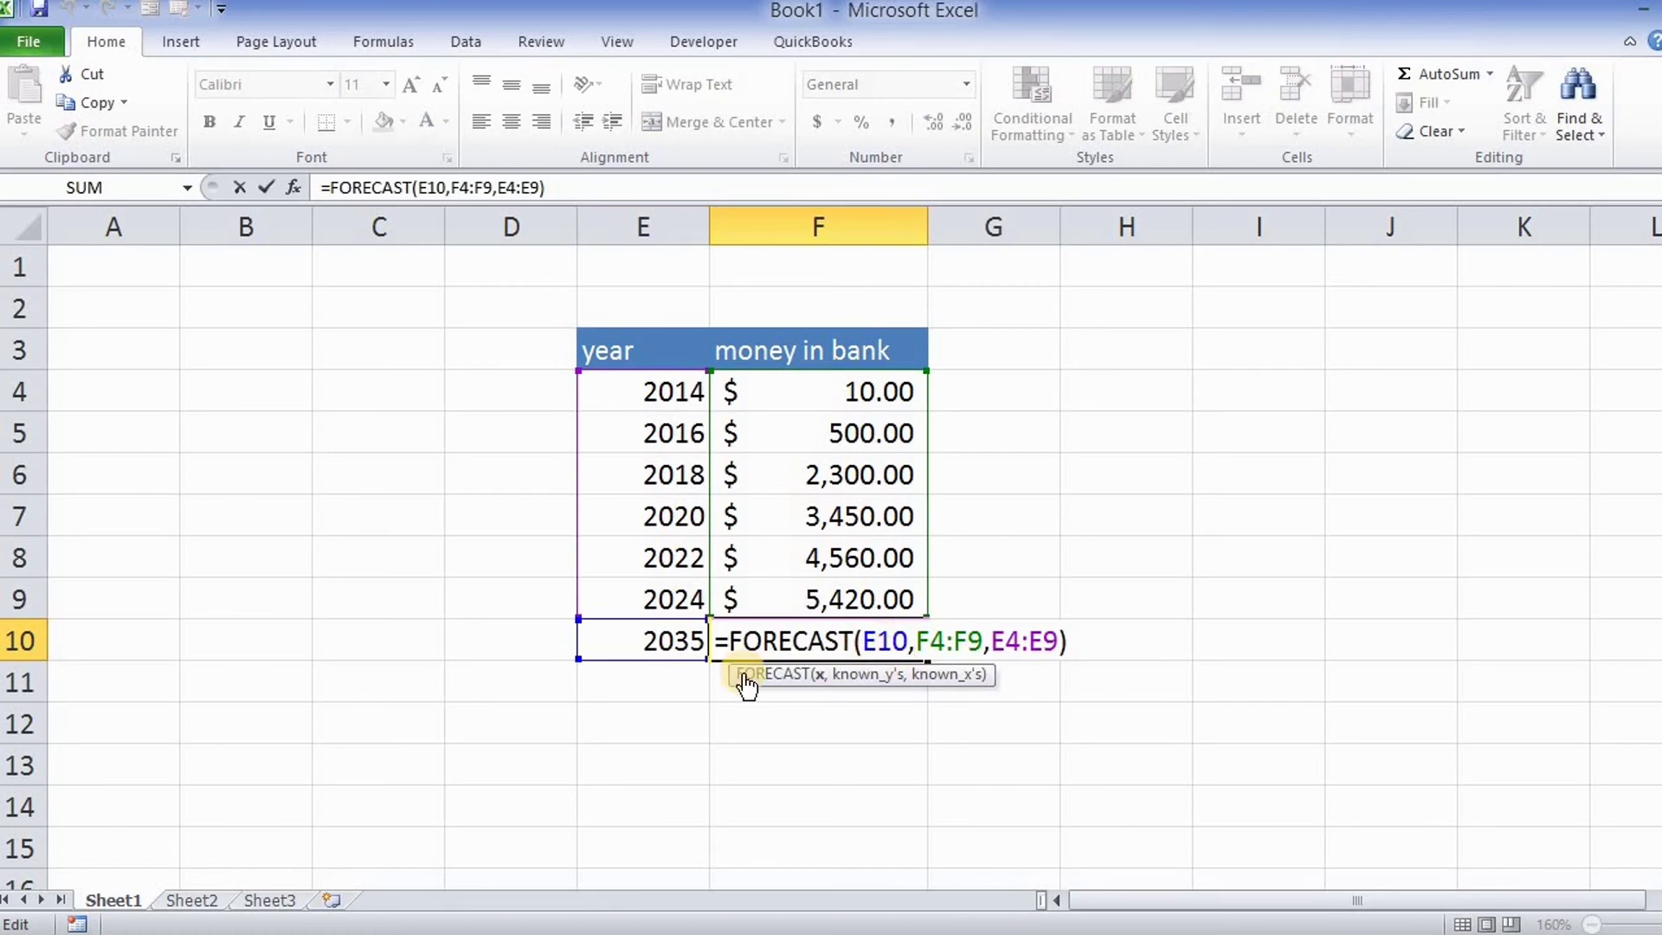
pyautogui.press('Return')
pyautogui.click(831, 640)
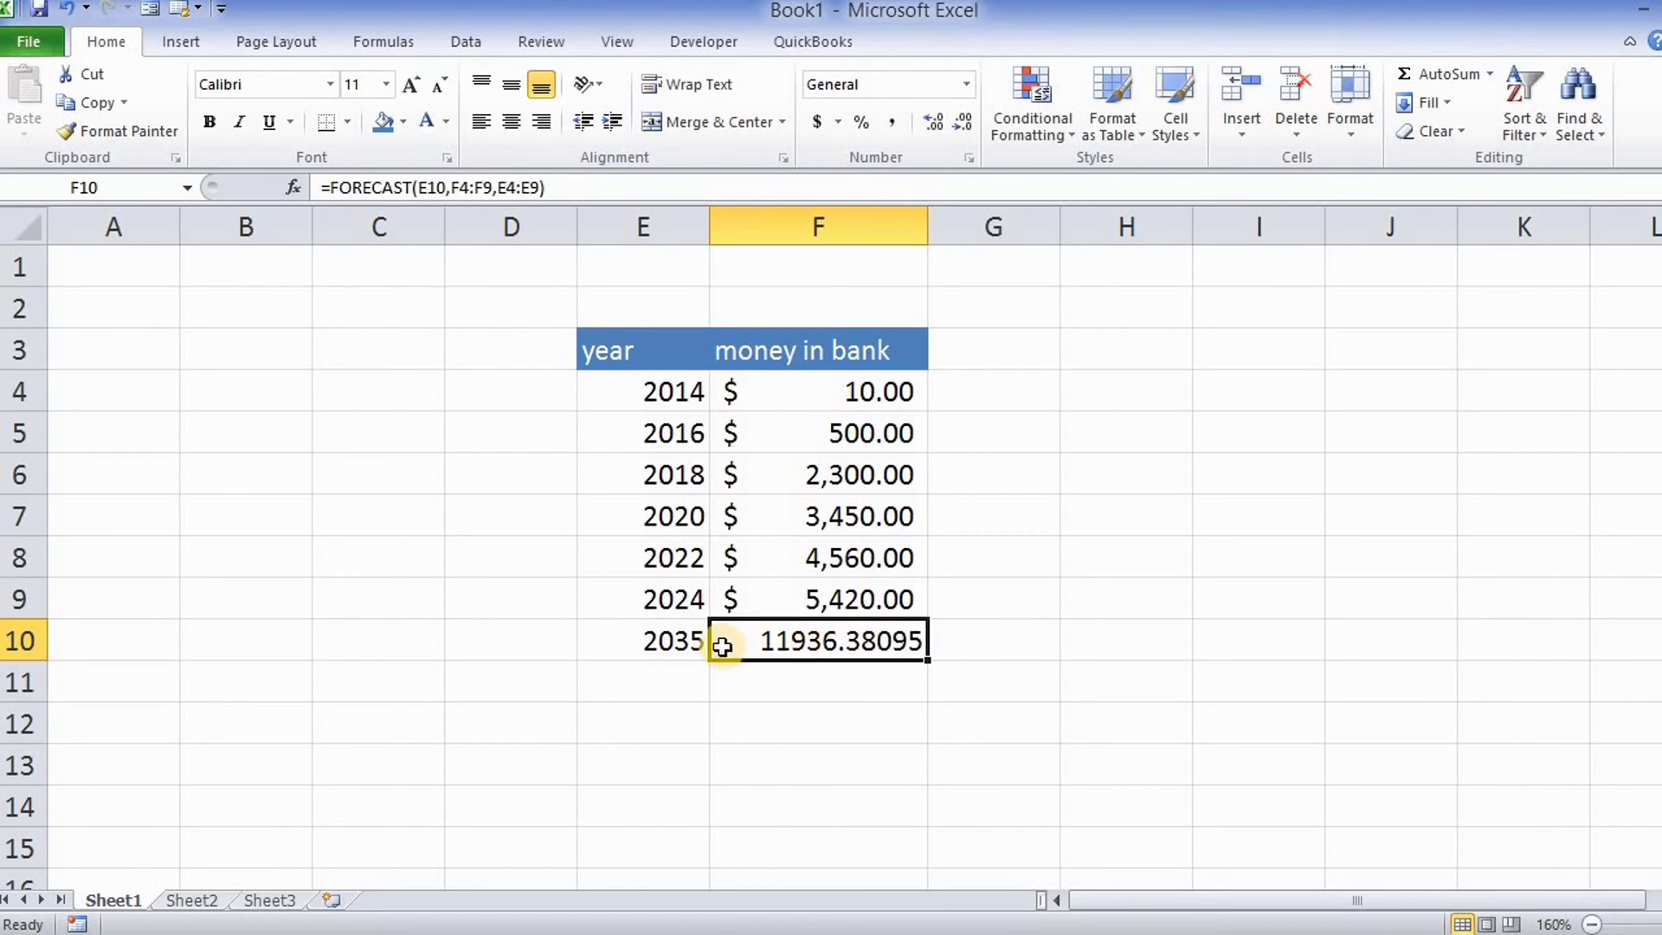
# Step: Replace the forecast year in E10 with 2040 and check the recalculated bank amount in F10
pyautogui.click(678, 642)
pyautogui.press('BackSpace')
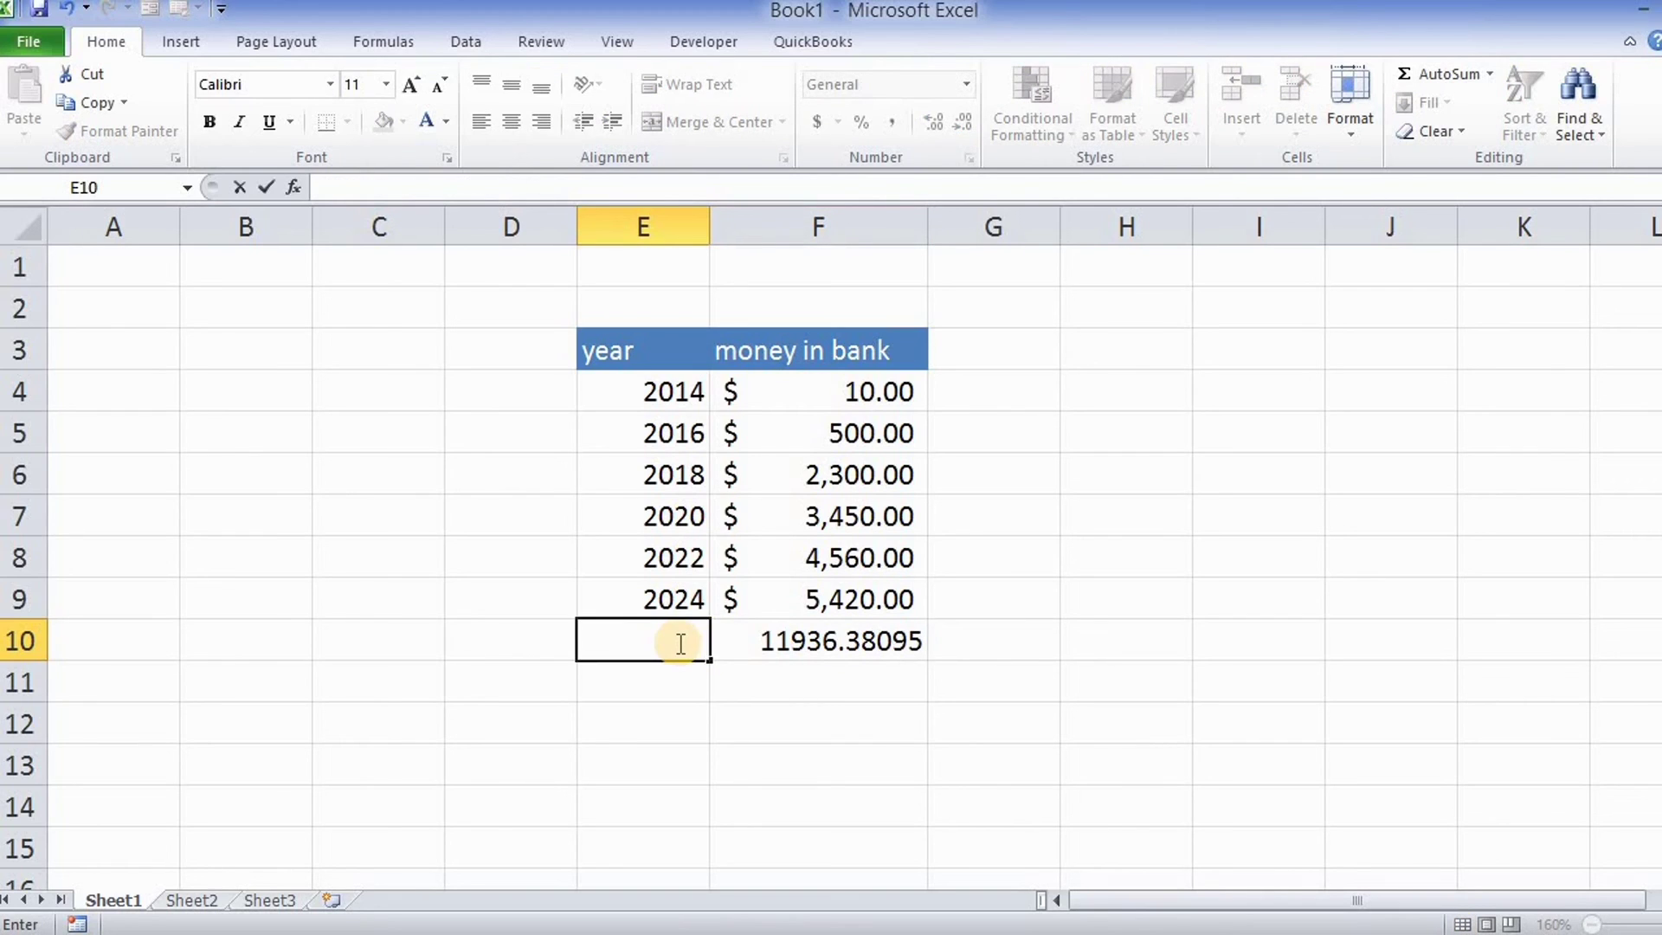
pyautogui.write('240')
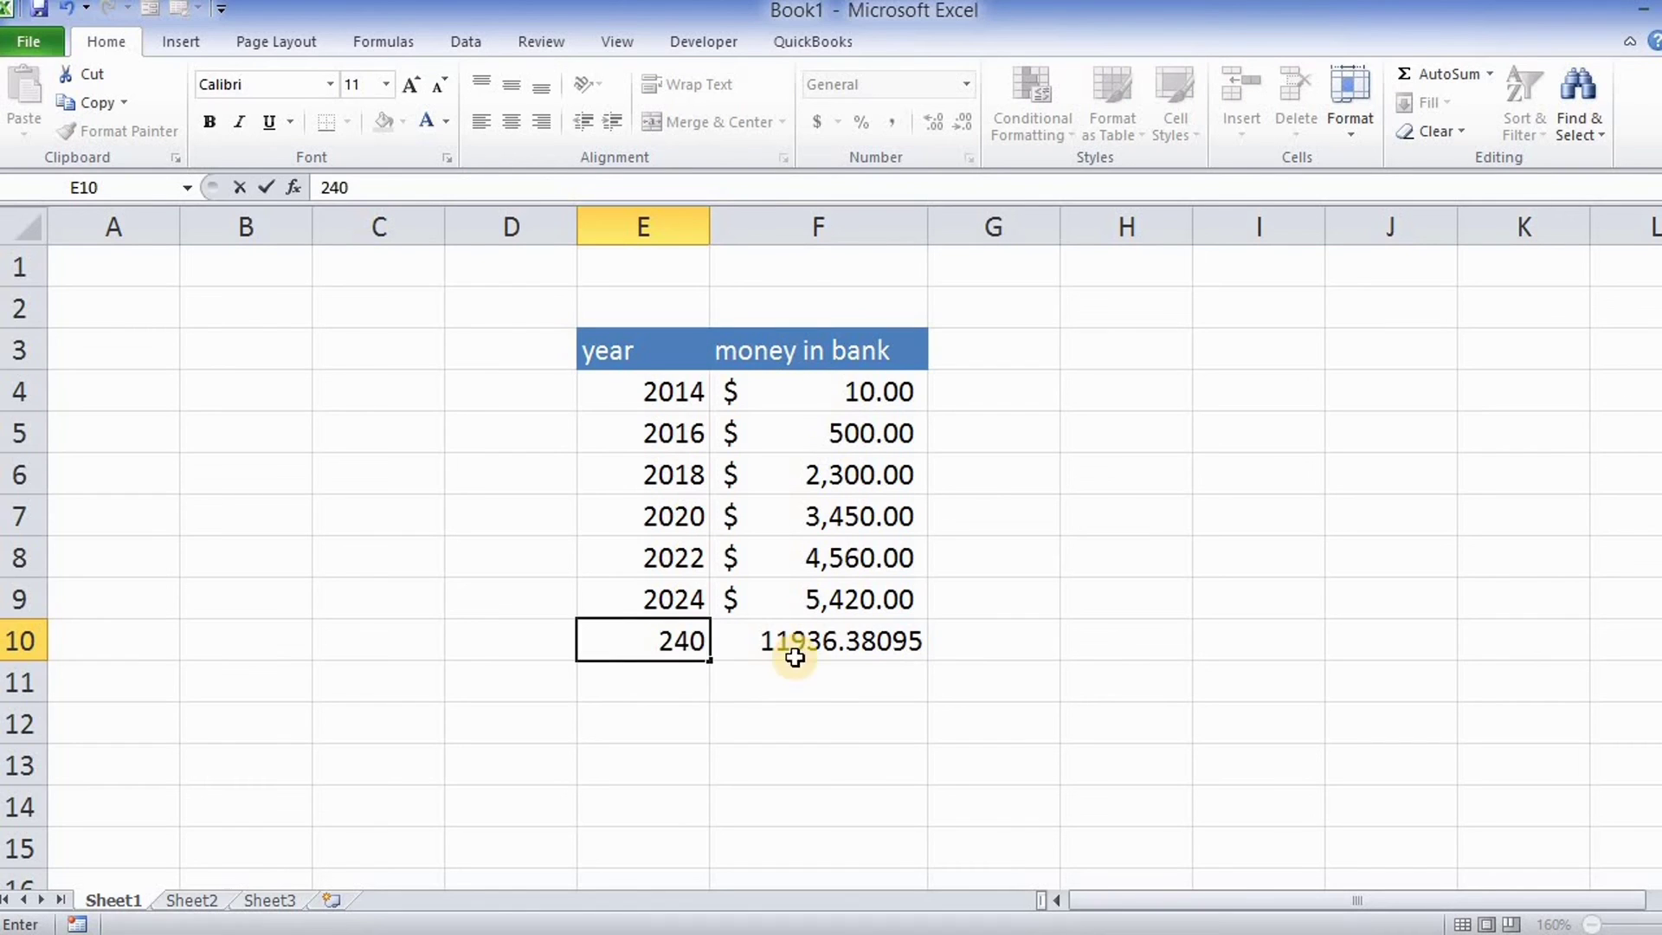
pyautogui.press('BackSpace')
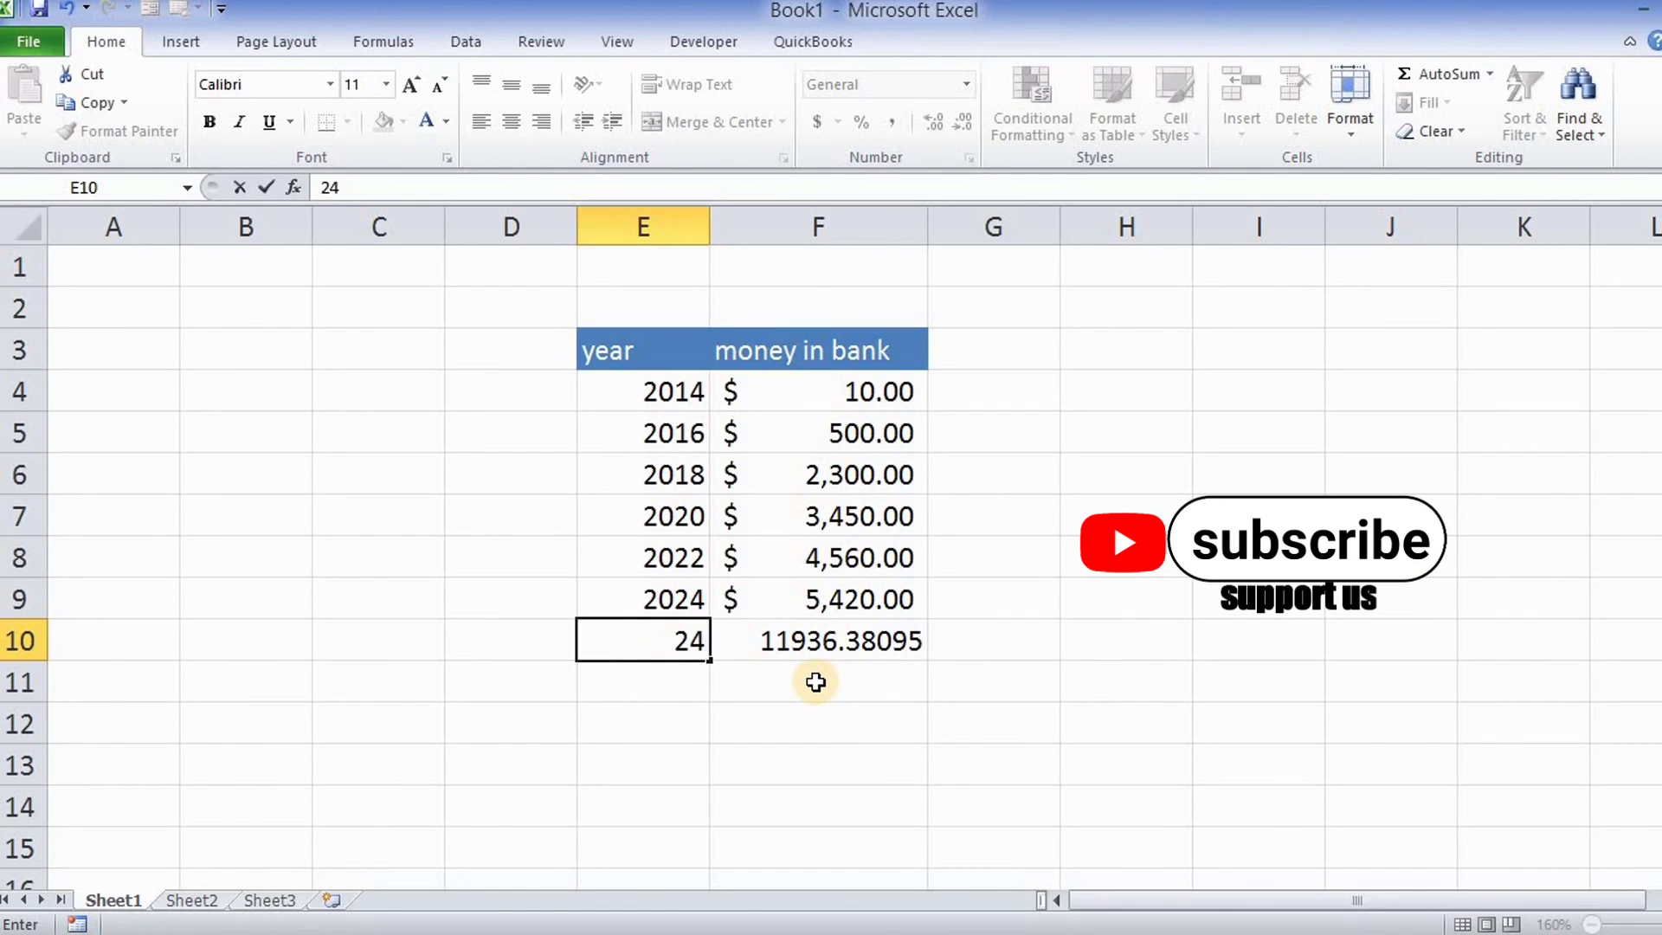
pyautogui.press('BackSpace')
pyautogui.write('040')
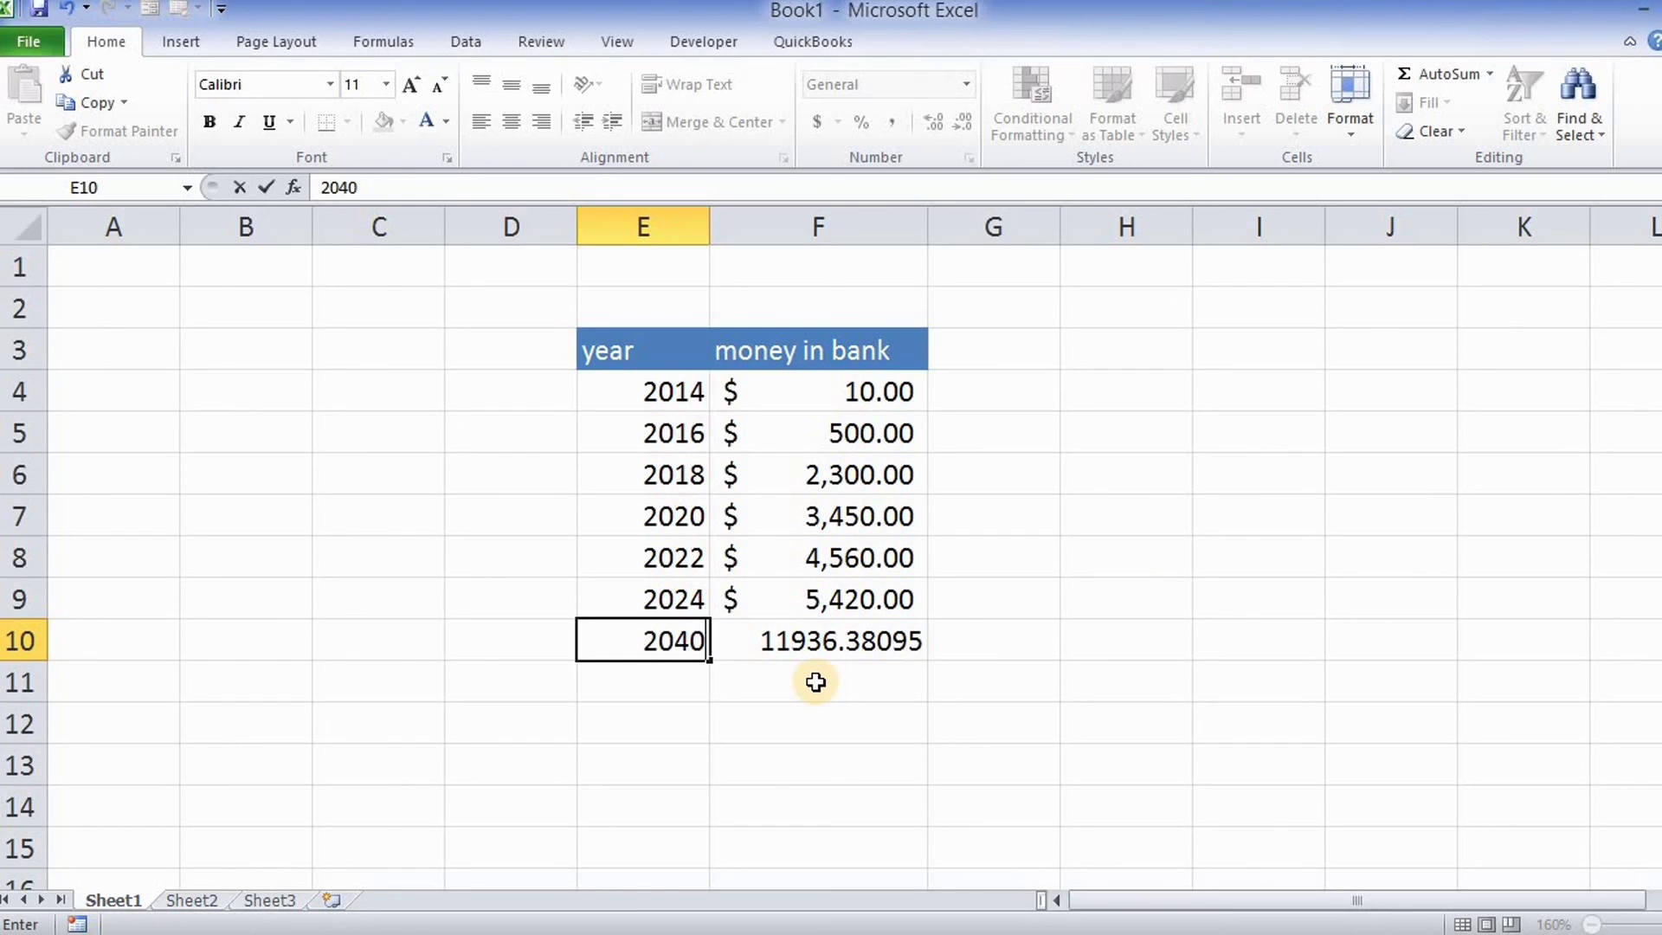
pyautogui.click(758, 686)
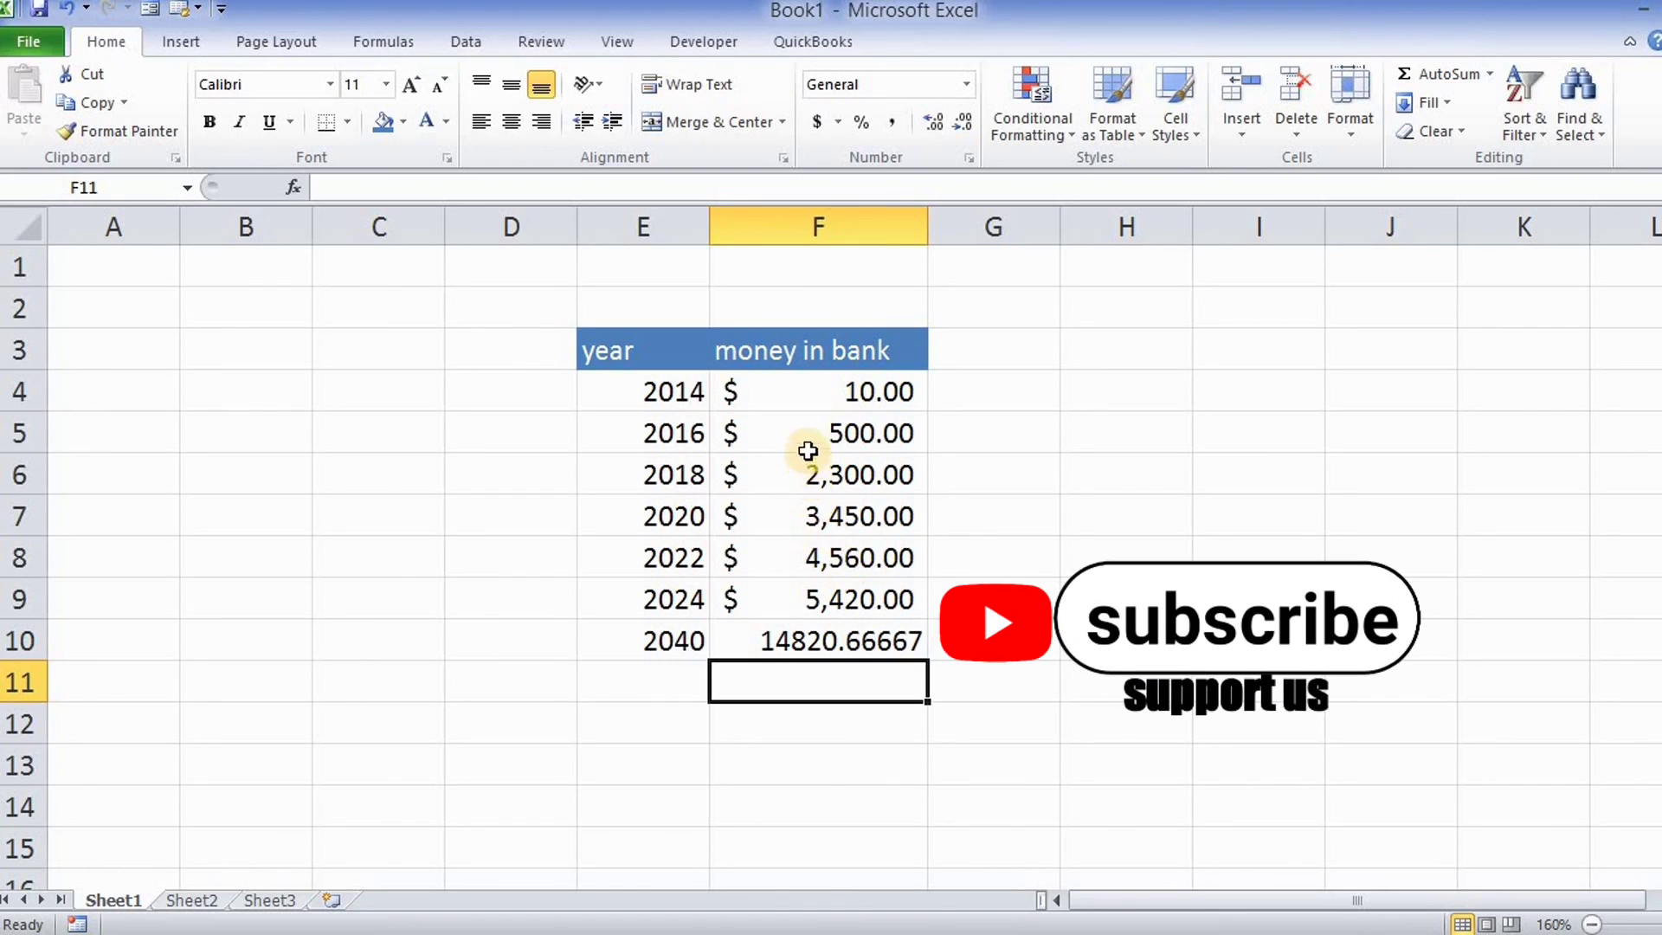
pyautogui.click(771, 642)
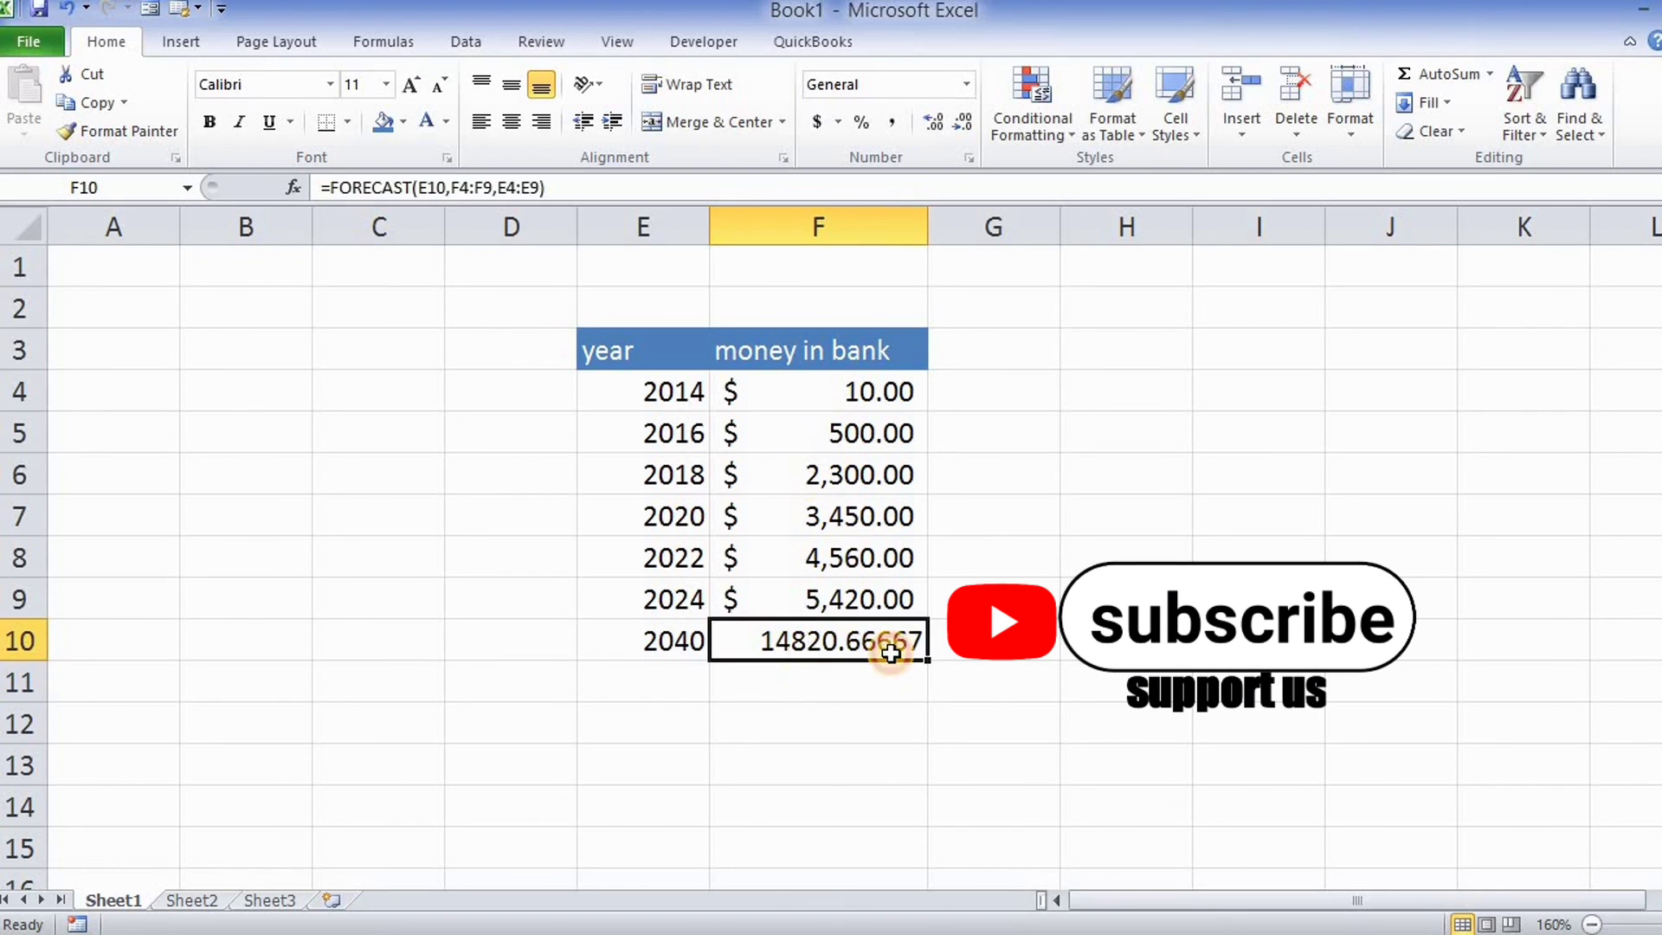